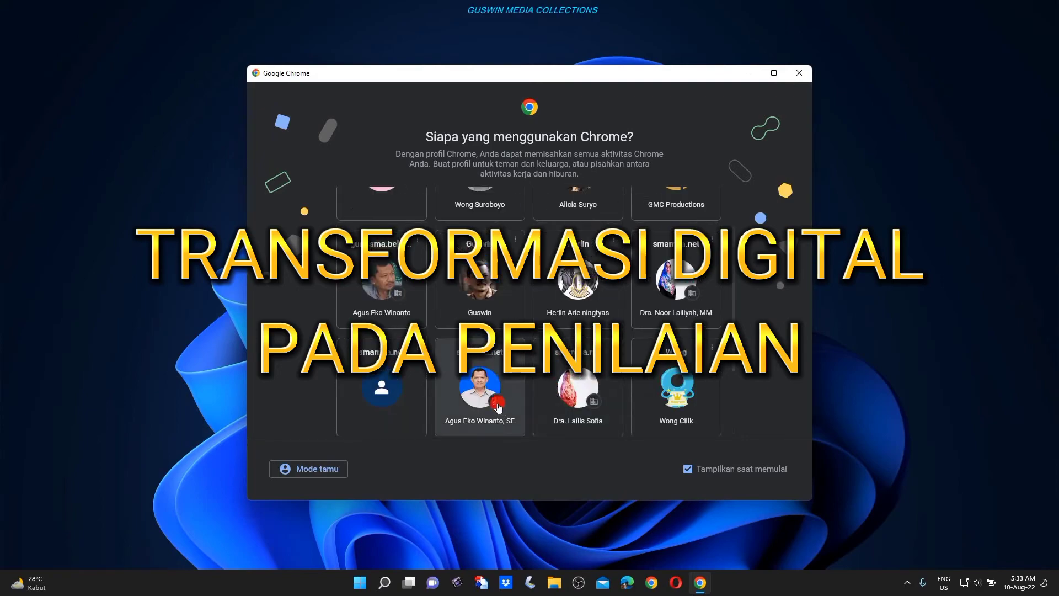
# Open Chrome with the teacher's profile, go to Google Classroom and look through the stream of the XII MIPA 10 22/23 class.
pyautogui.click(480, 388)
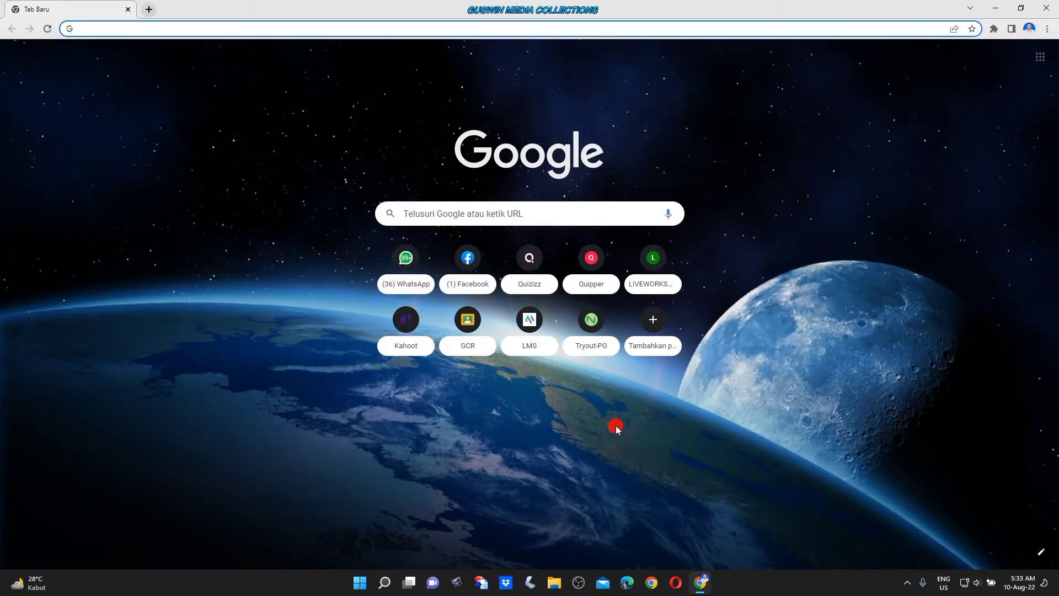
pyautogui.click(470, 348)
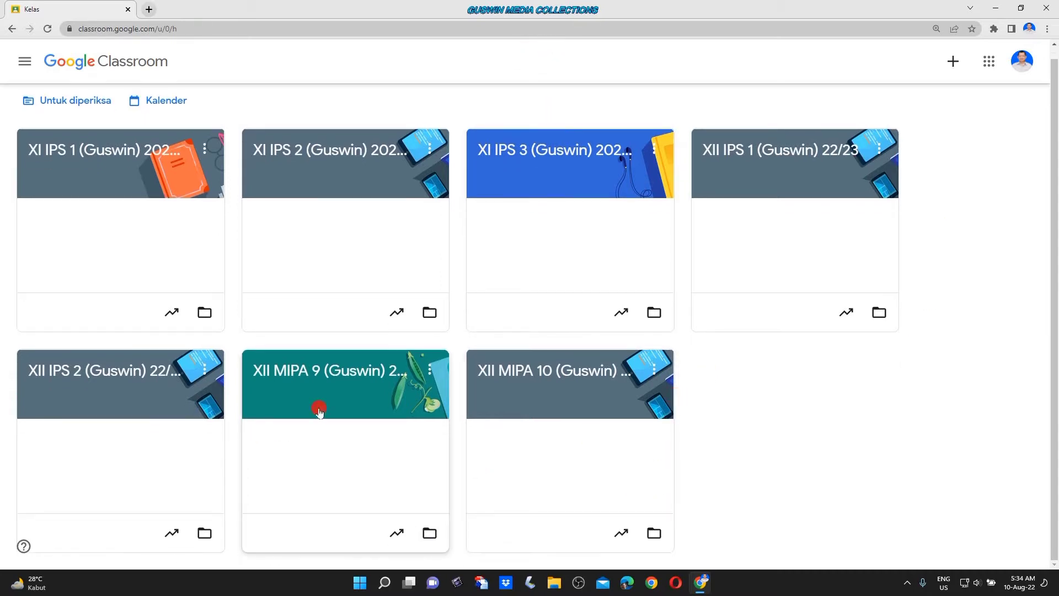
pyautogui.click(500, 398)
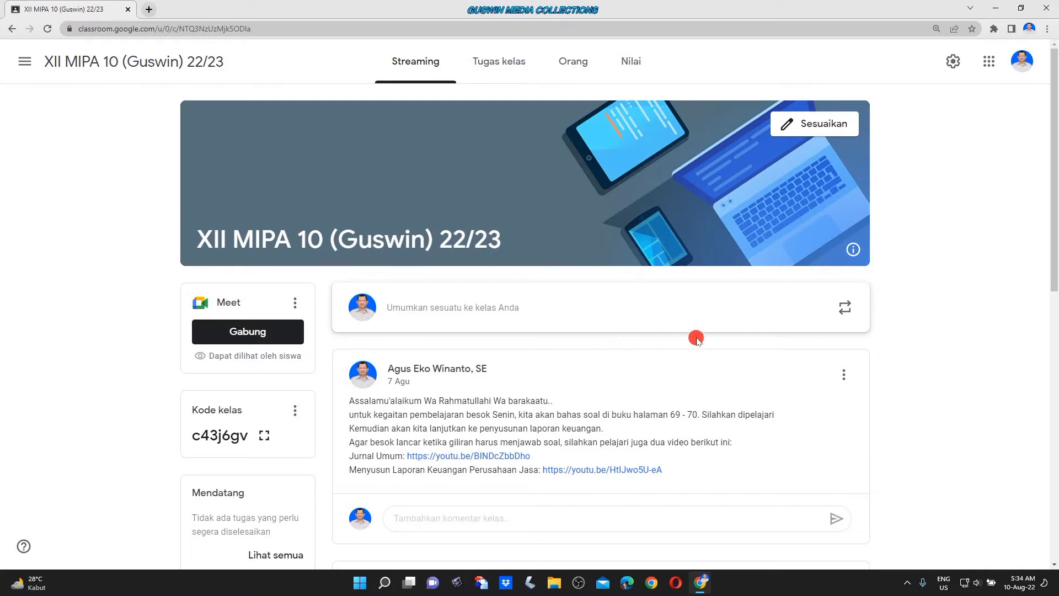
pyautogui.scroll(-7, 776, 351)
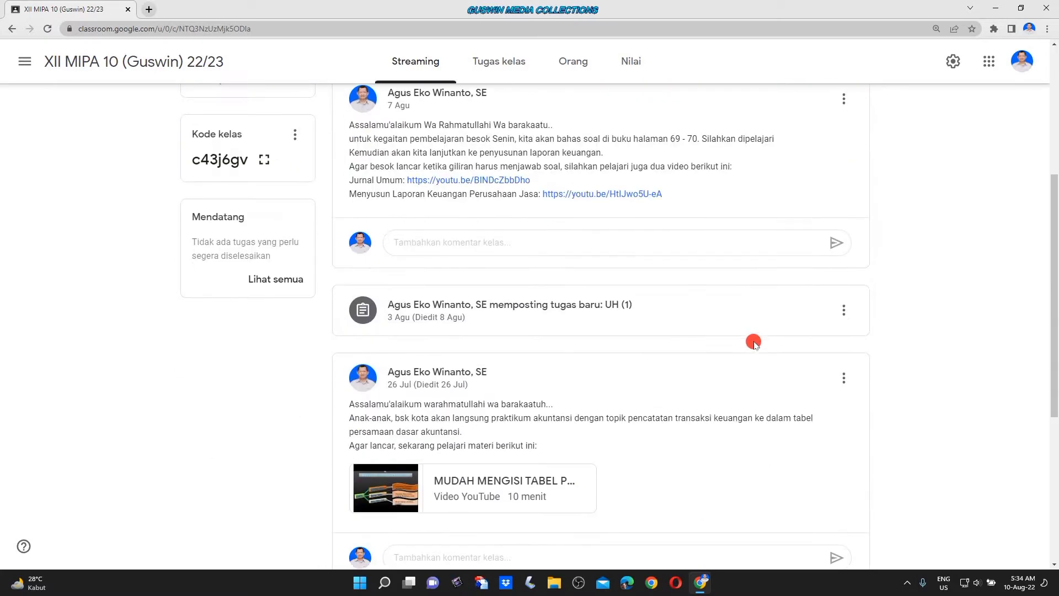
pyautogui.scroll(3, 752, 342)
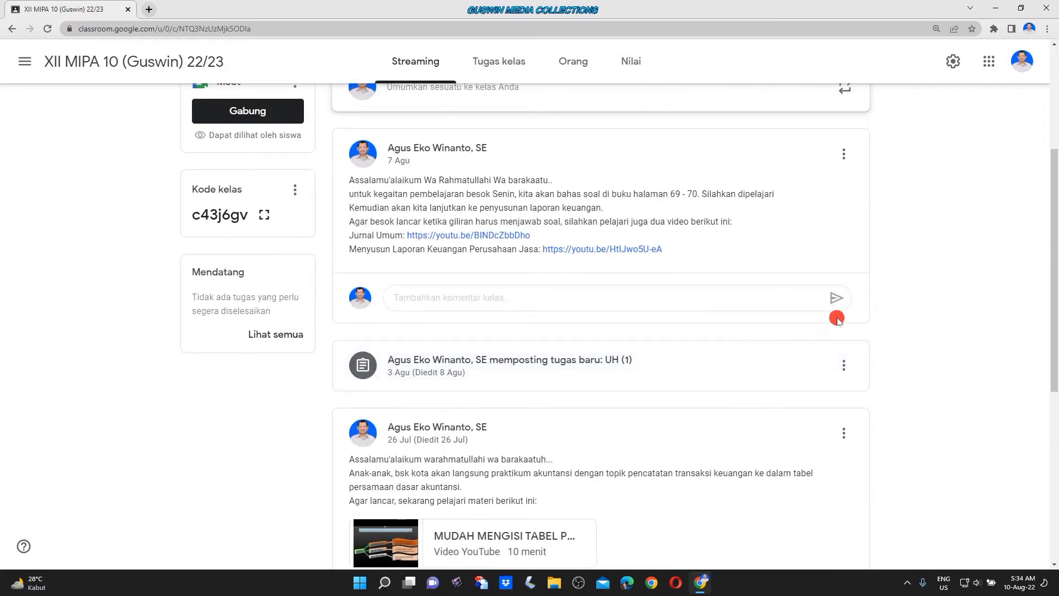
pyautogui.scroll(4, 794, 337)
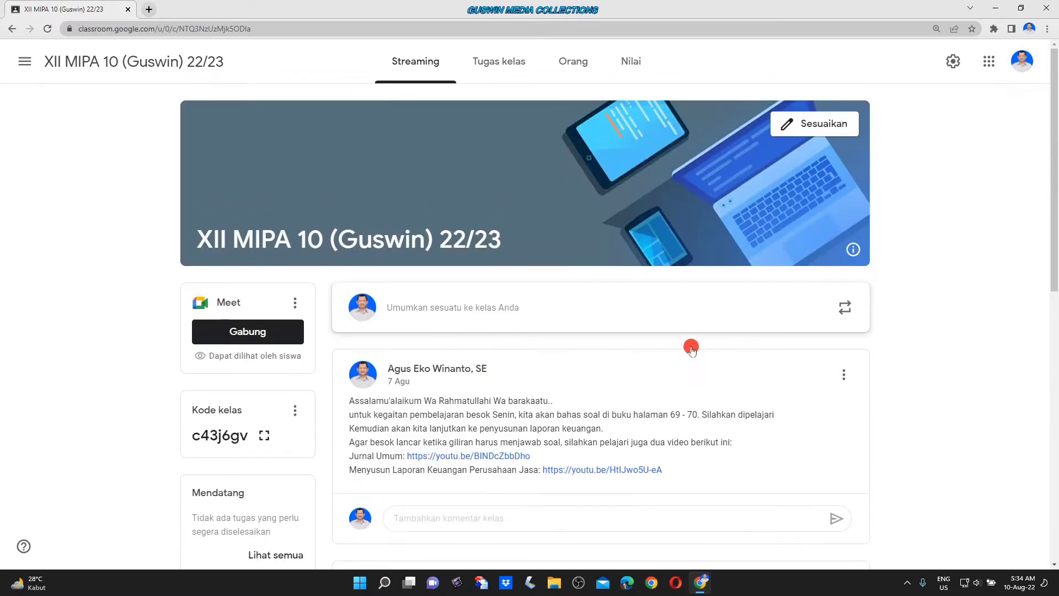
# Expand the UH (1) assignment in the classwork and check the class gradebook.
pyautogui.click(498, 72)
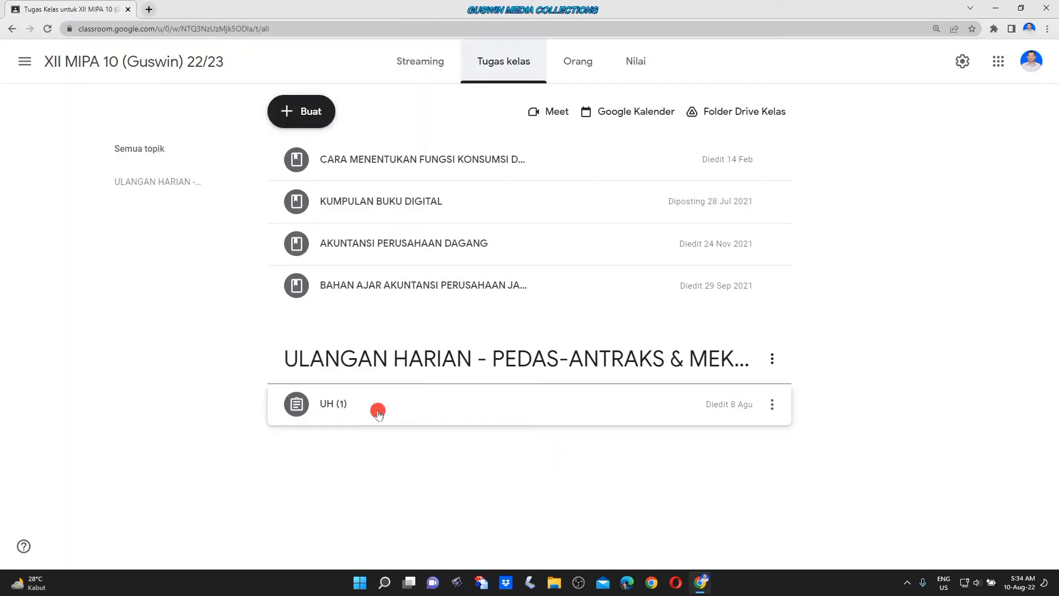
pyautogui.click(368, 403)
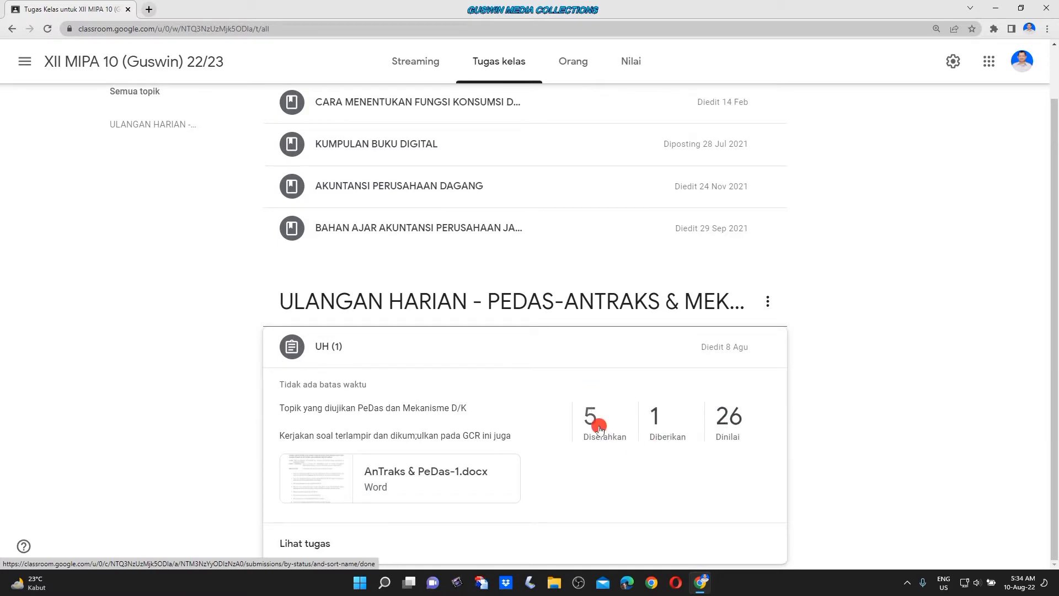
pyautogui.click(632, 61)
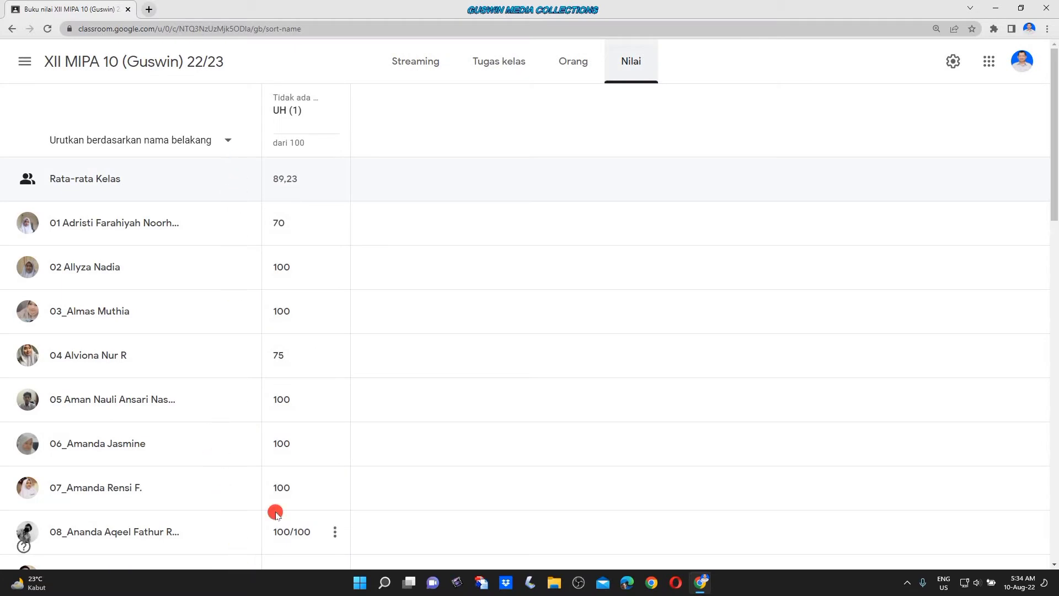
pyautogui.click(509, 61)
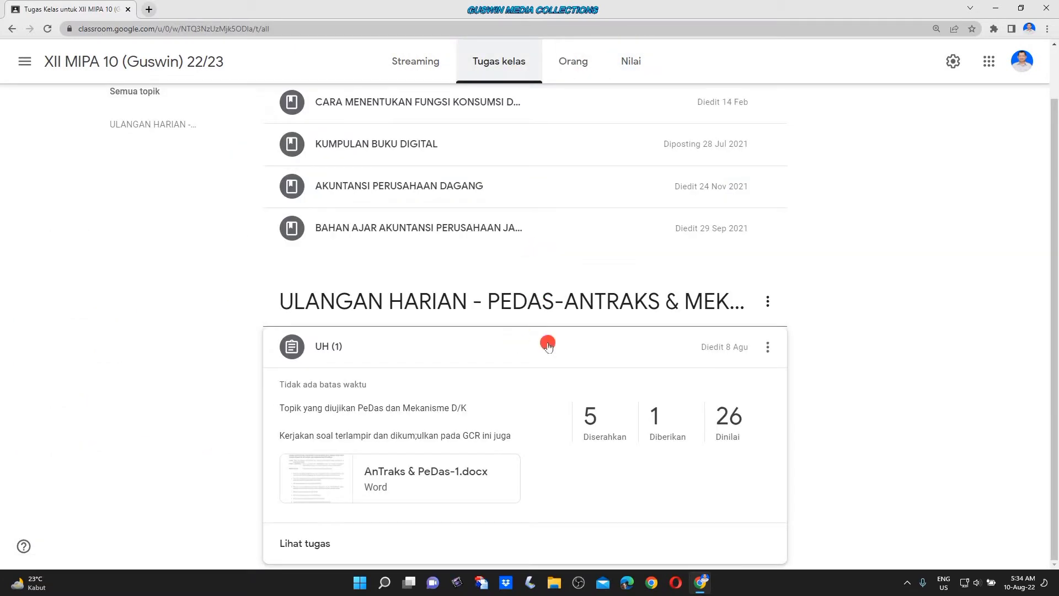
# Examine the graded student submissions for UH (1) and the assignment's instructions.
pyautogui.click(716, 416)
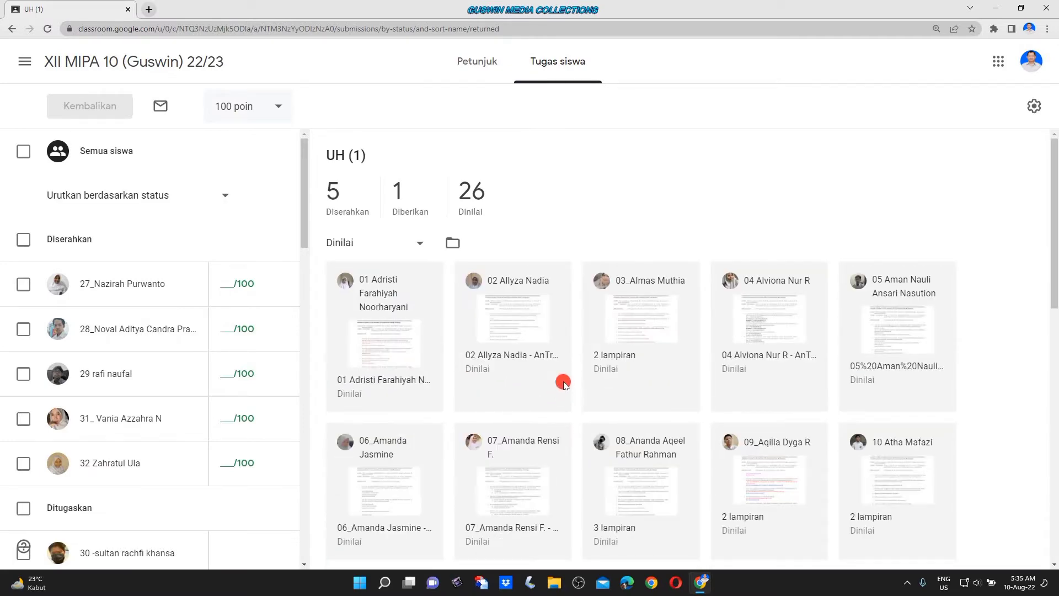
pyautogui.scroll(-4, 561, 389)
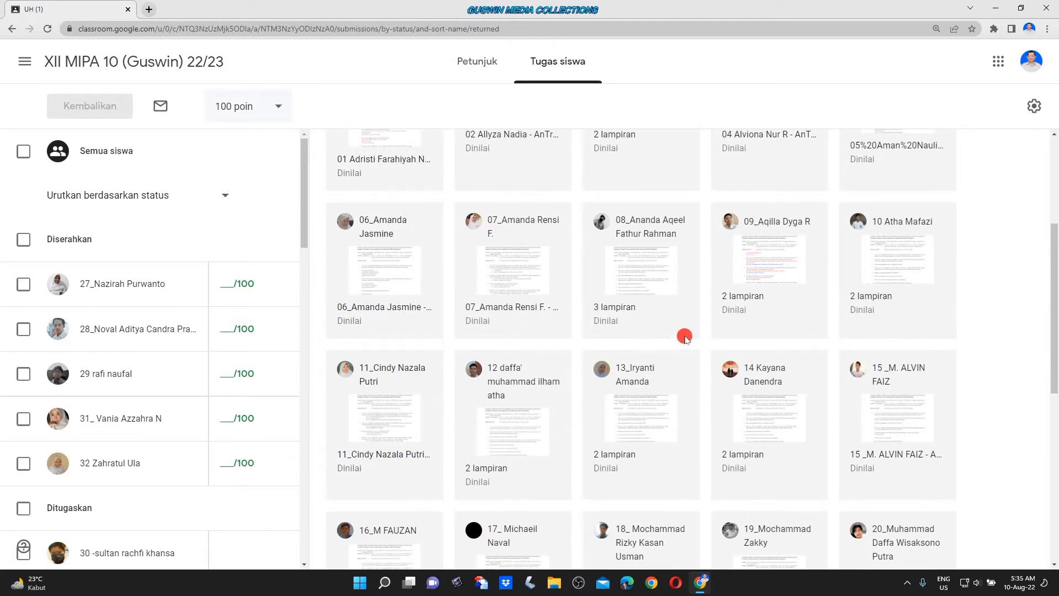
pyautogui.scroll(-5, 696, 347)
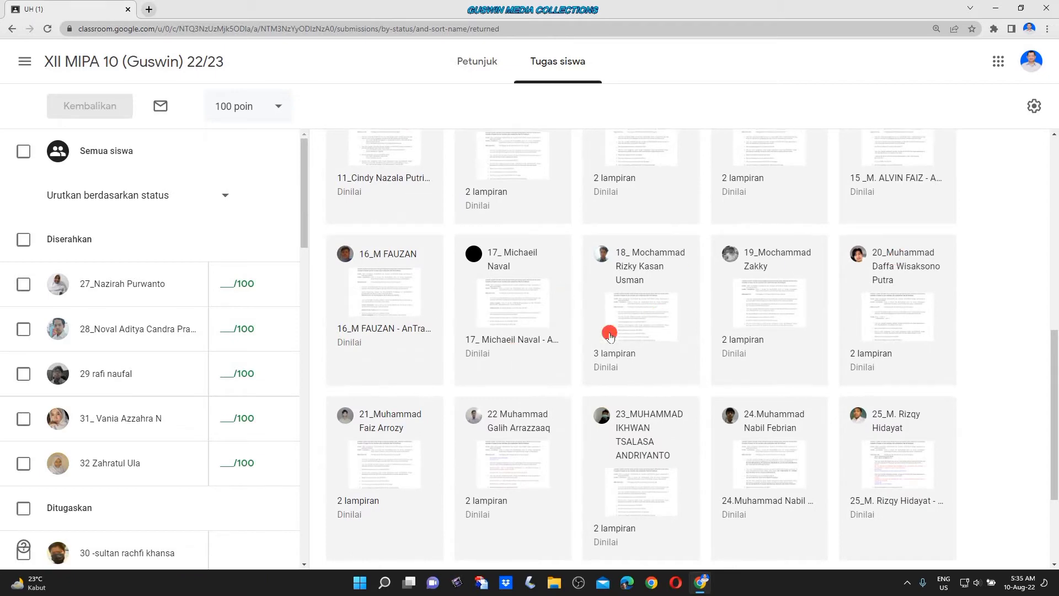
pyautogui.scroll(-3, 609, 335)
pyautogui.scroll(4, 521, 381)
pyautogui.scroll(8, 521, 380)
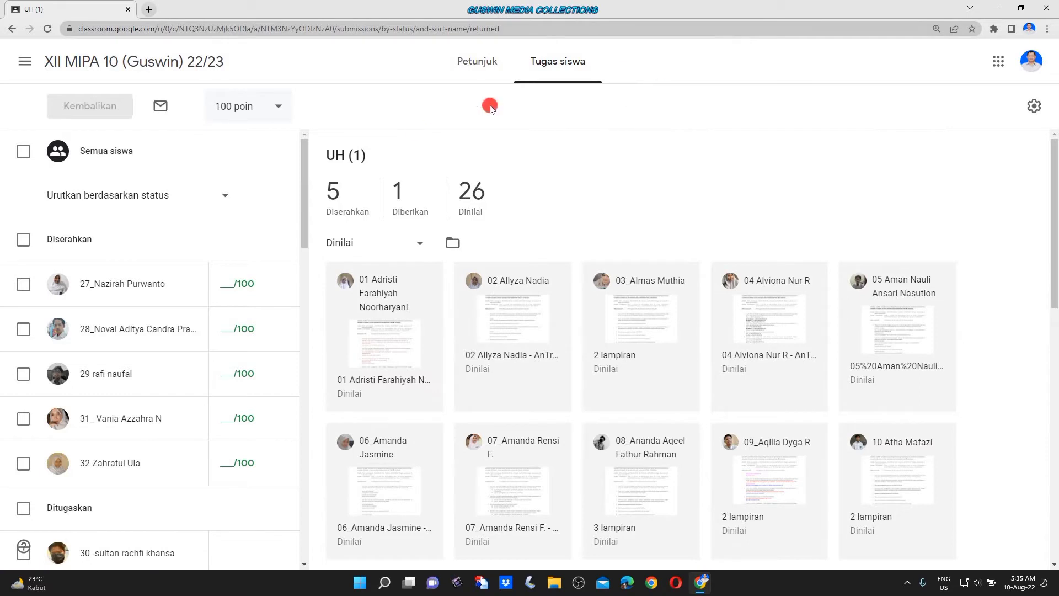
pyautogui.click(477, 64)
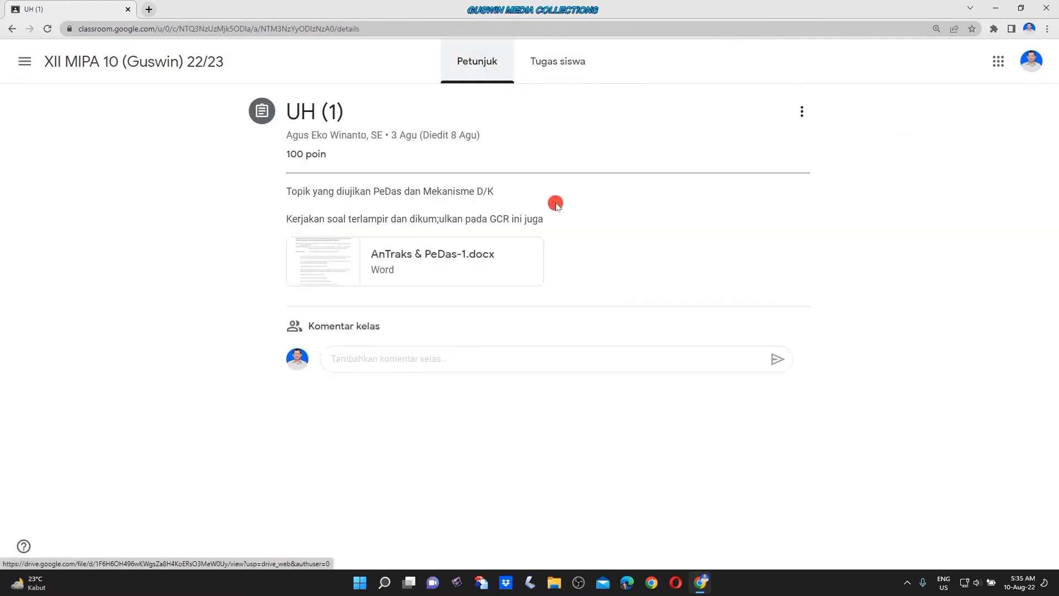
# Switch to the XI IPS 3 2022/2023 class and start a new assignment in its classwork.
pyautogui.click(25, 61)
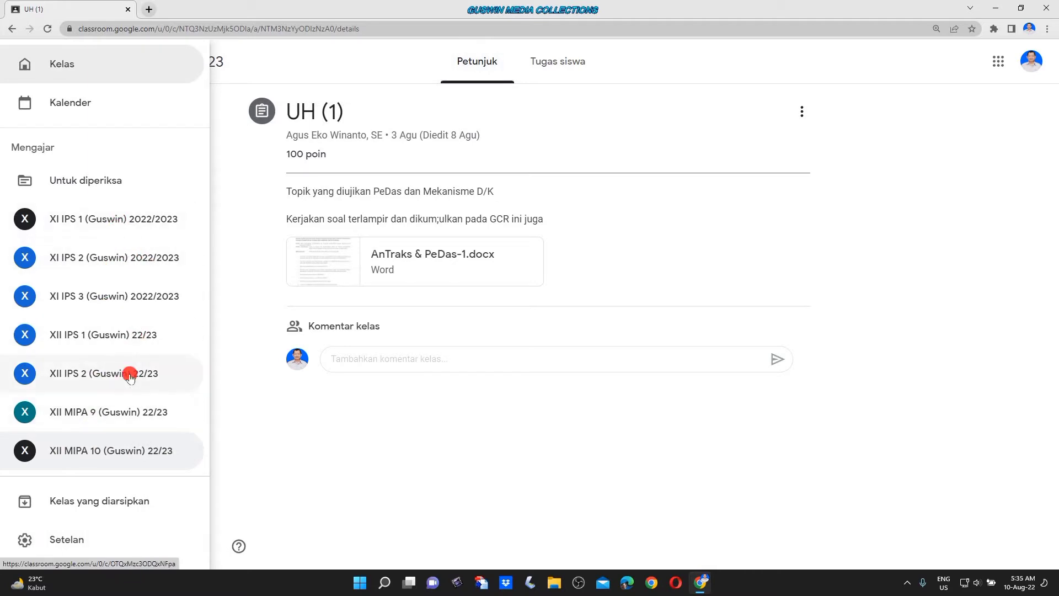
pyautogui.click(106, 294)
pyautogui.scroll(-2, 641, 432)
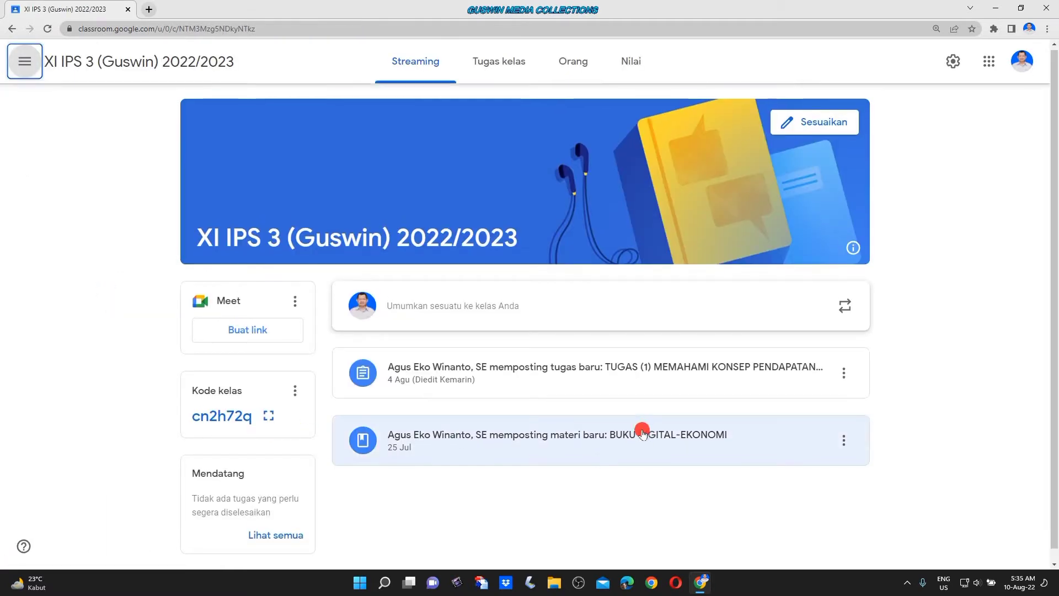
pyautogui.click(508, 62)
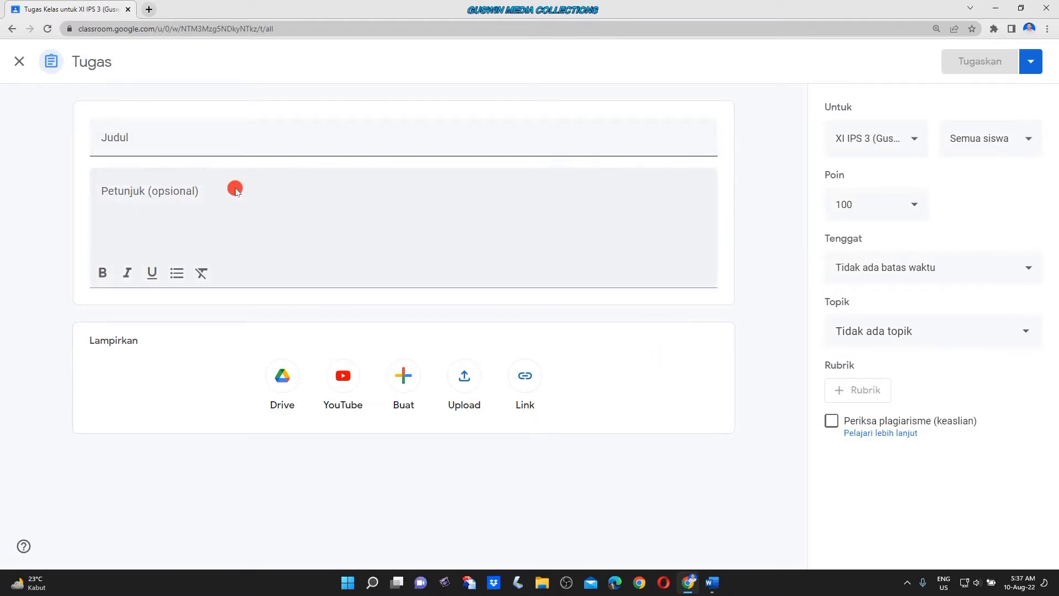
# Attach Draft Soal.docx from the EHB folder in Bank Soal on drive D to the assignment and check its student access options.
pyautogui.click(465, 379)
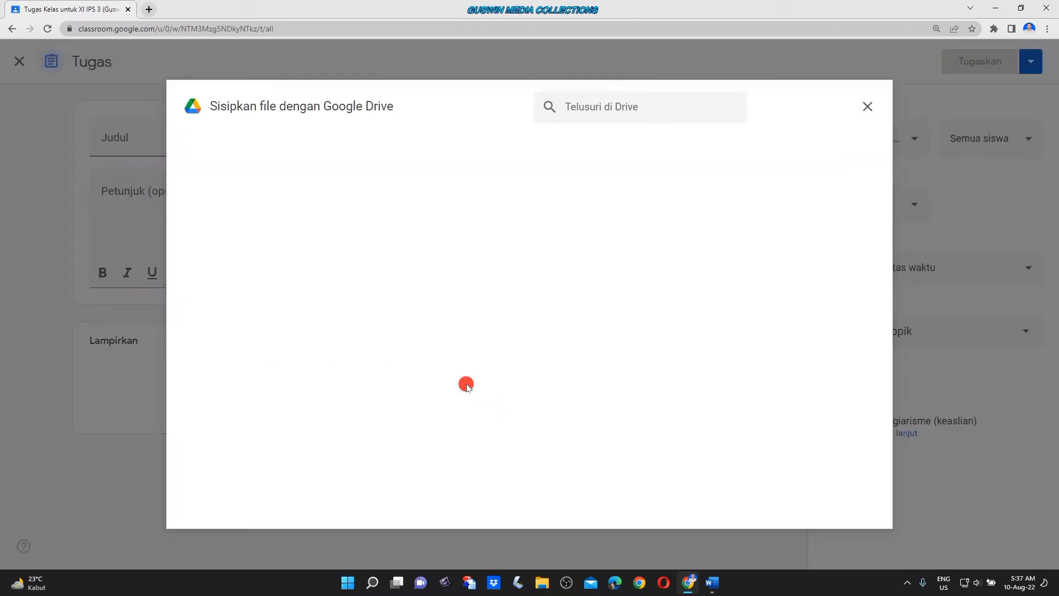
pyautogui.click(513, 392)
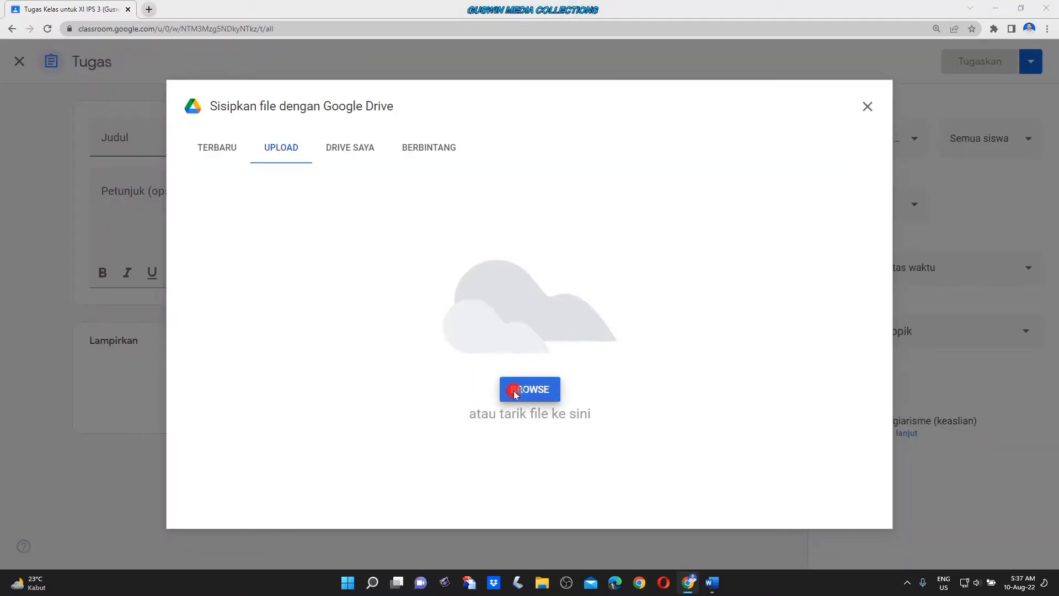
pyautogui.click(94, 393)
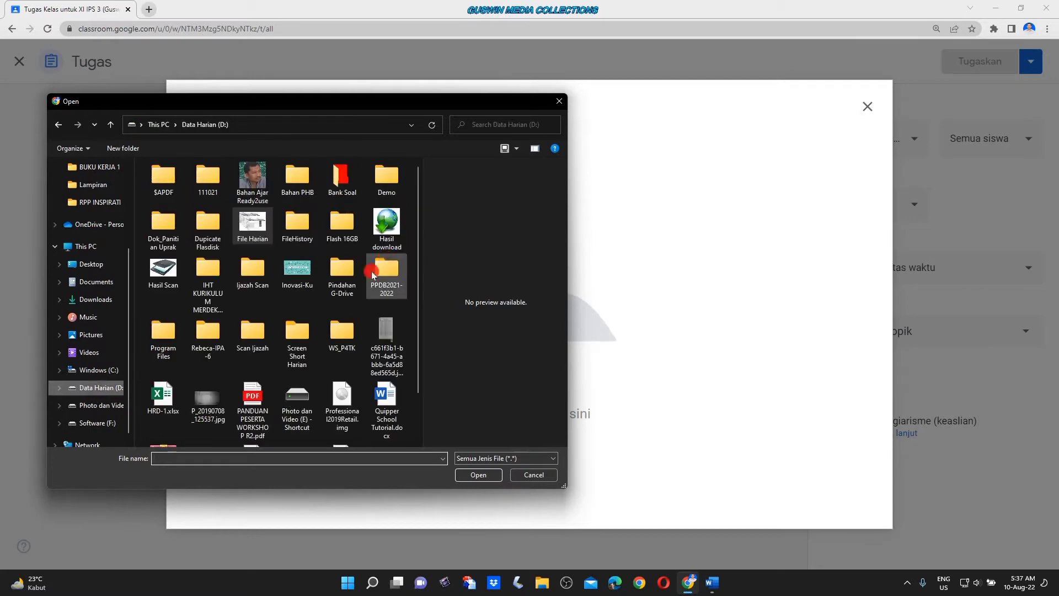
pyautogui.doubleClick(334, 171)
pyautogui.scroll(-8, 248, 315)
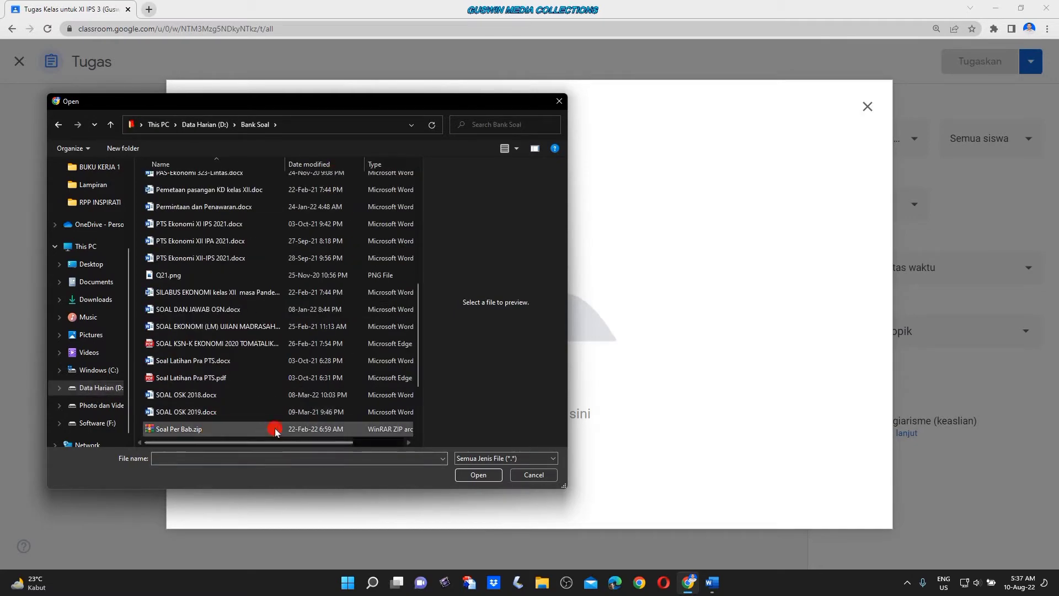
pyautogui.scroll(2, 259, 425)
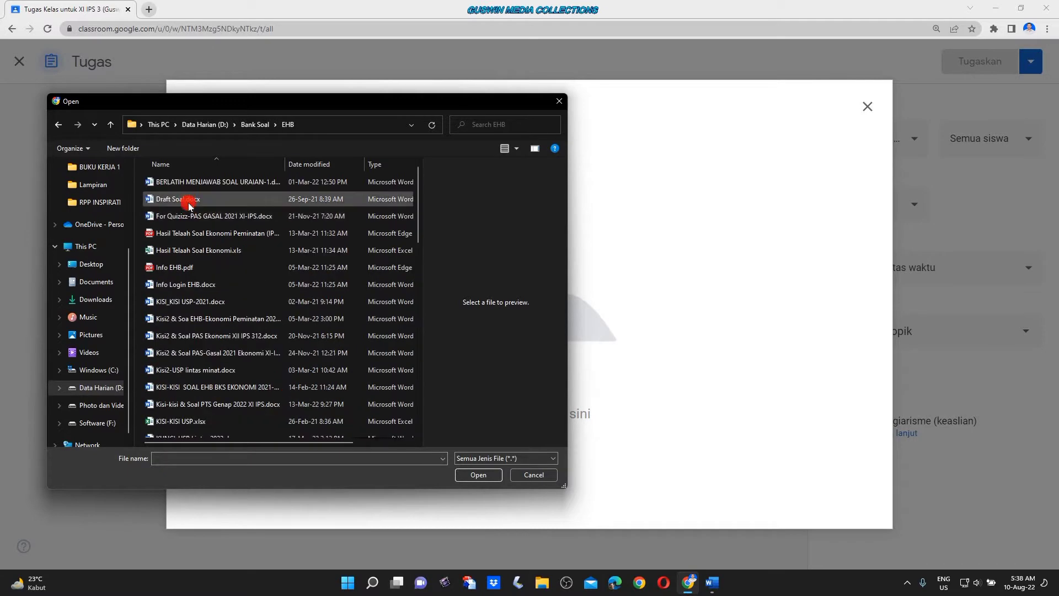
pyautogui.click(182, 199)
pyautogui.click(478, 475)
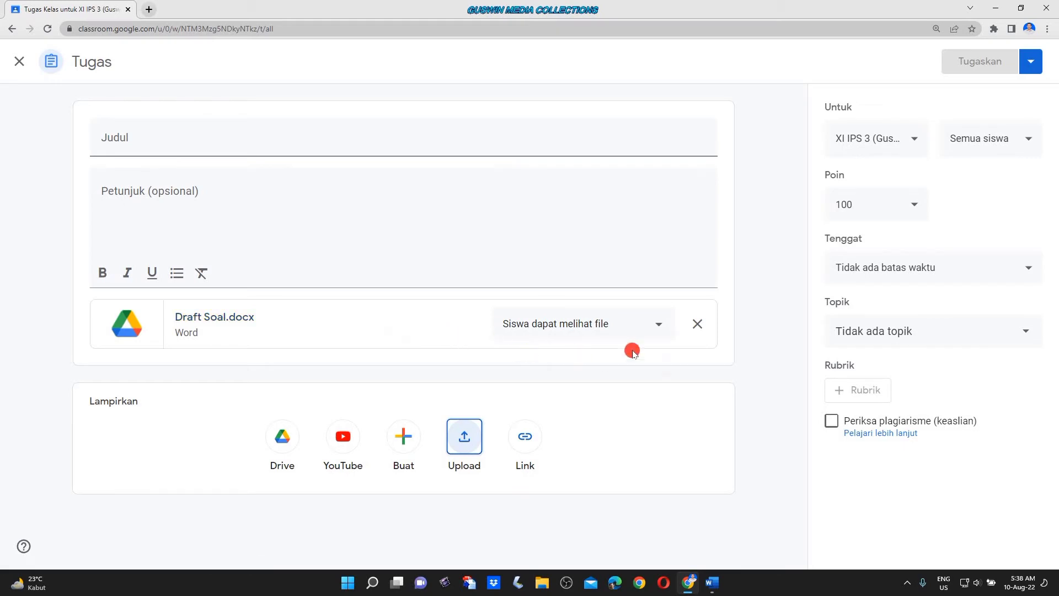
pyautogui.click(662, 326)
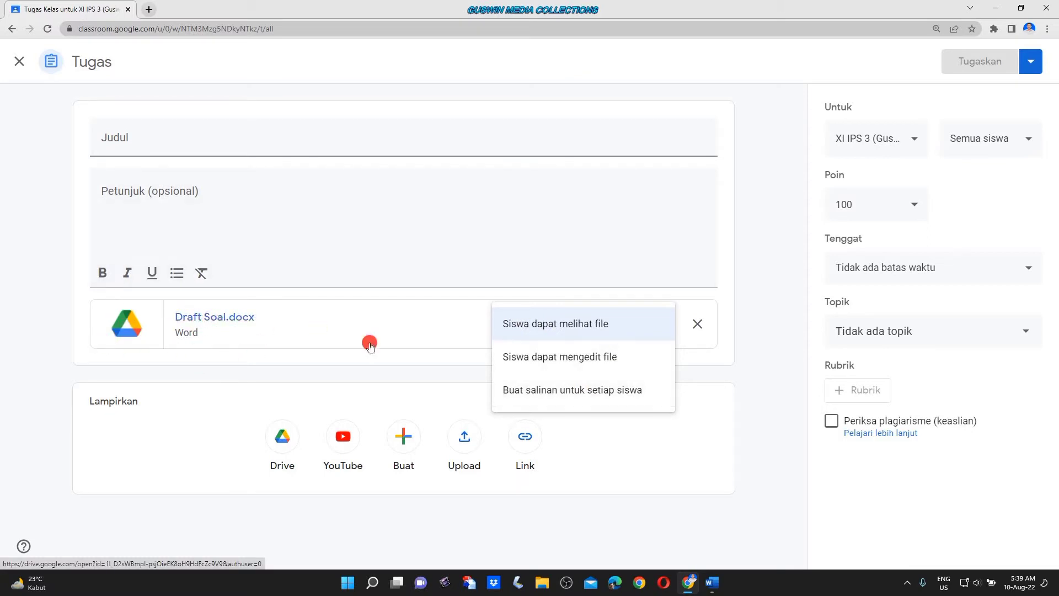
pyautogui.click(735, 363)
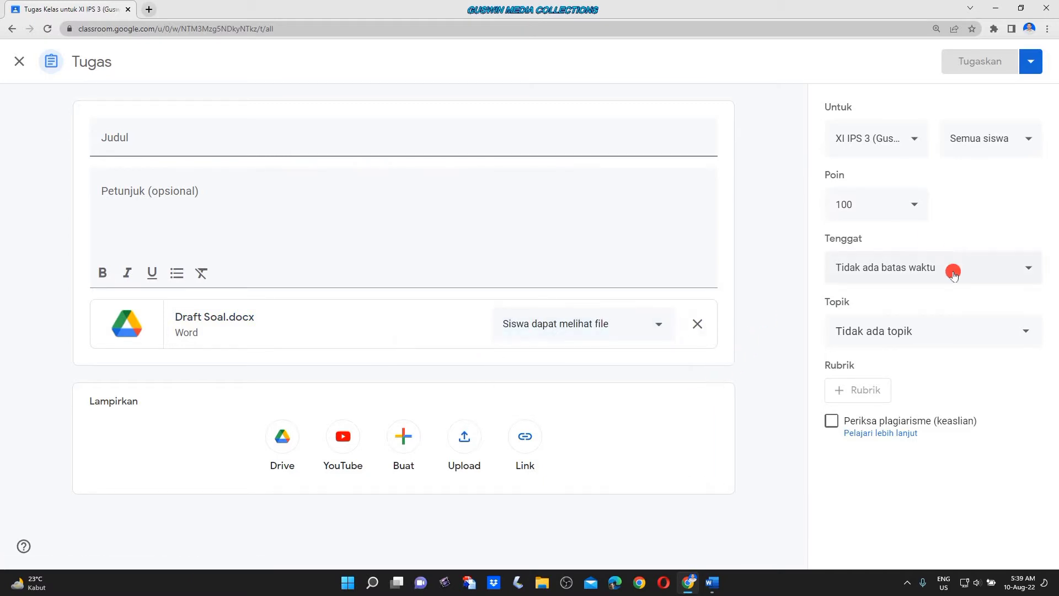
# Set the assignment's due date to 11 Agu 2022 with a time limit of 23.59.
pyautogui.click(1017, 272)
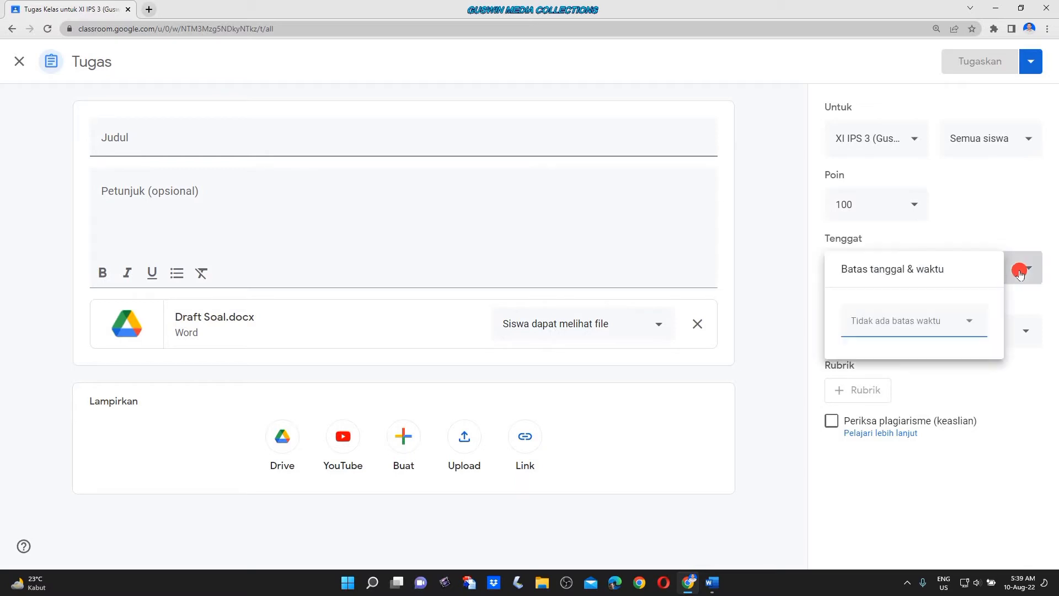
pyautogui.click(964, 326)
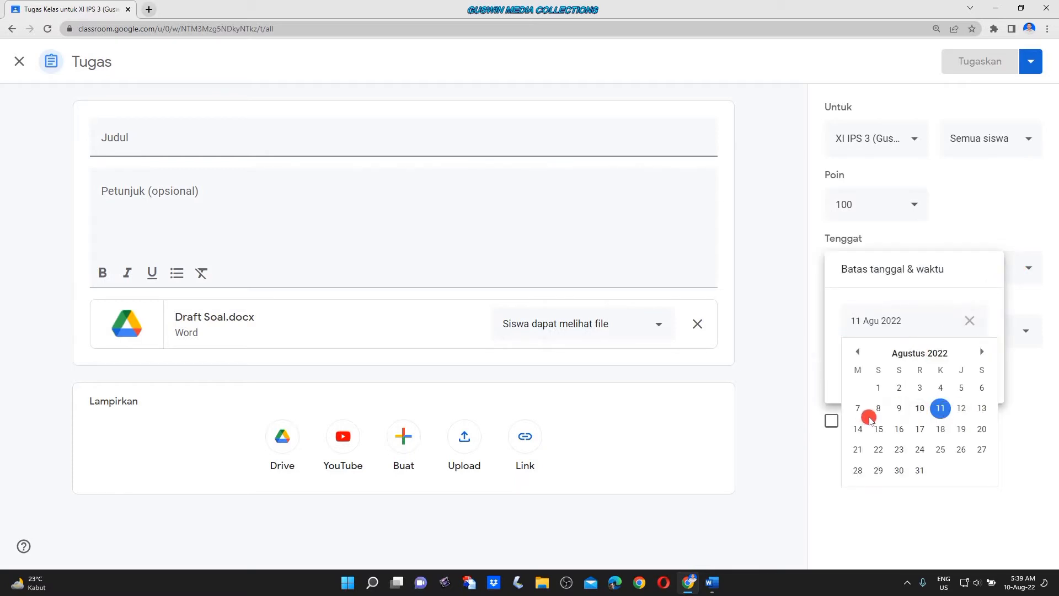
pyautogui.click(814, 400)
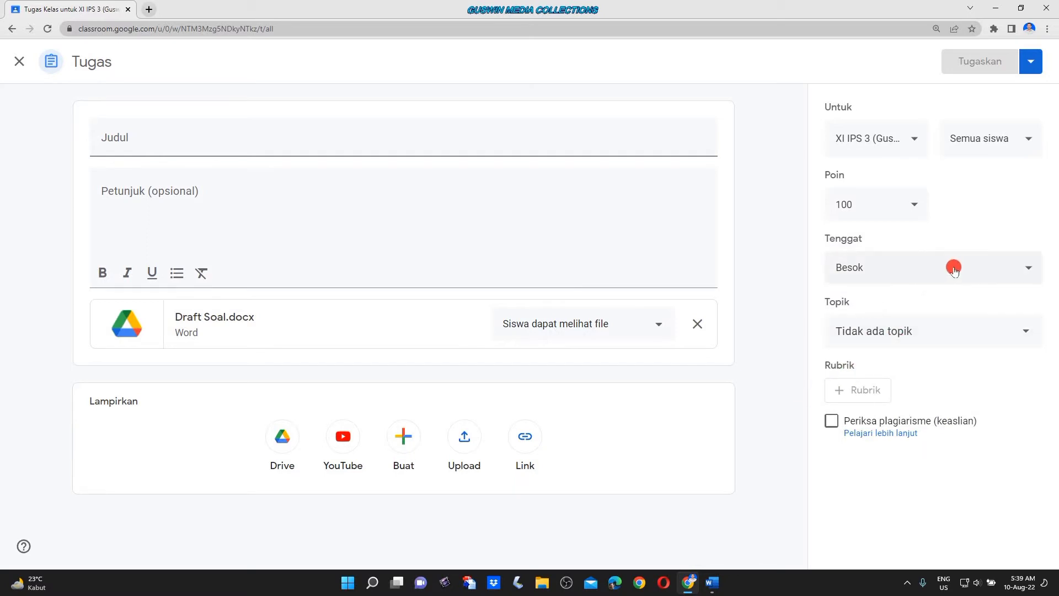
pyautogui.click(1023, 271)
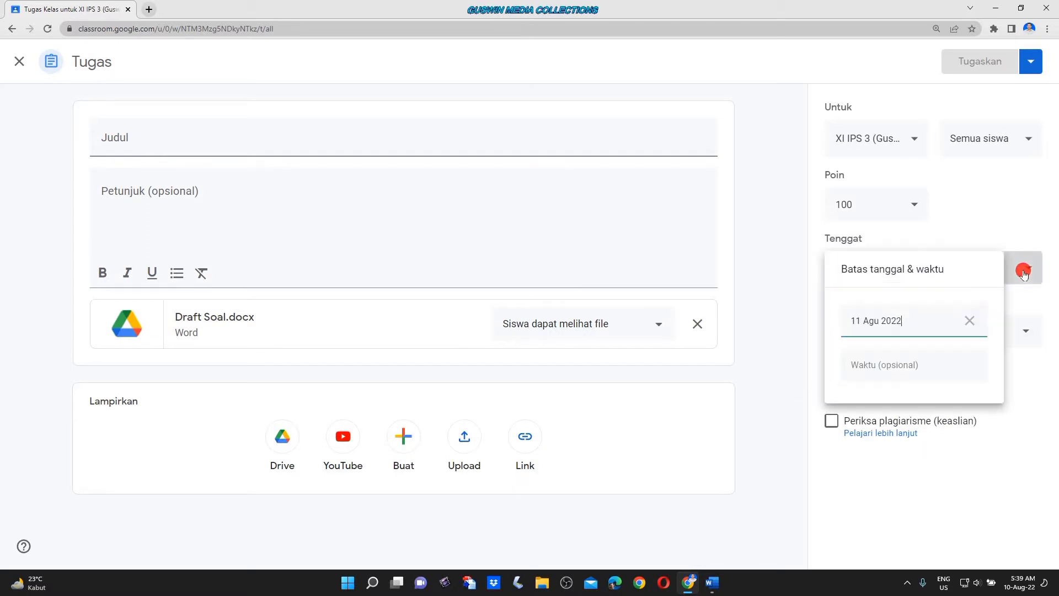
pyautogui.click(952, 325)
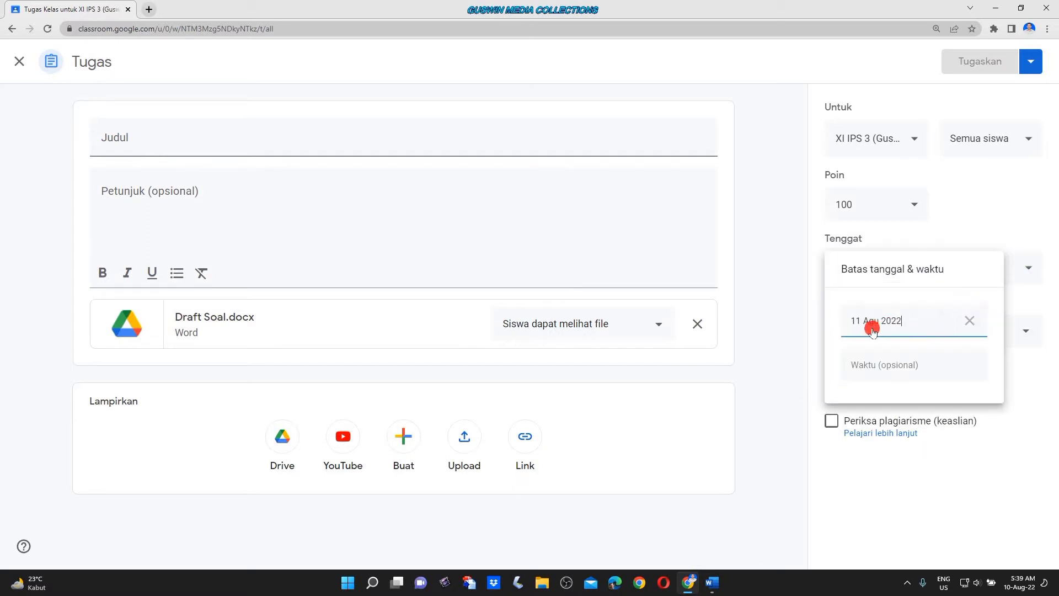
pyautogui.click(886, 368)
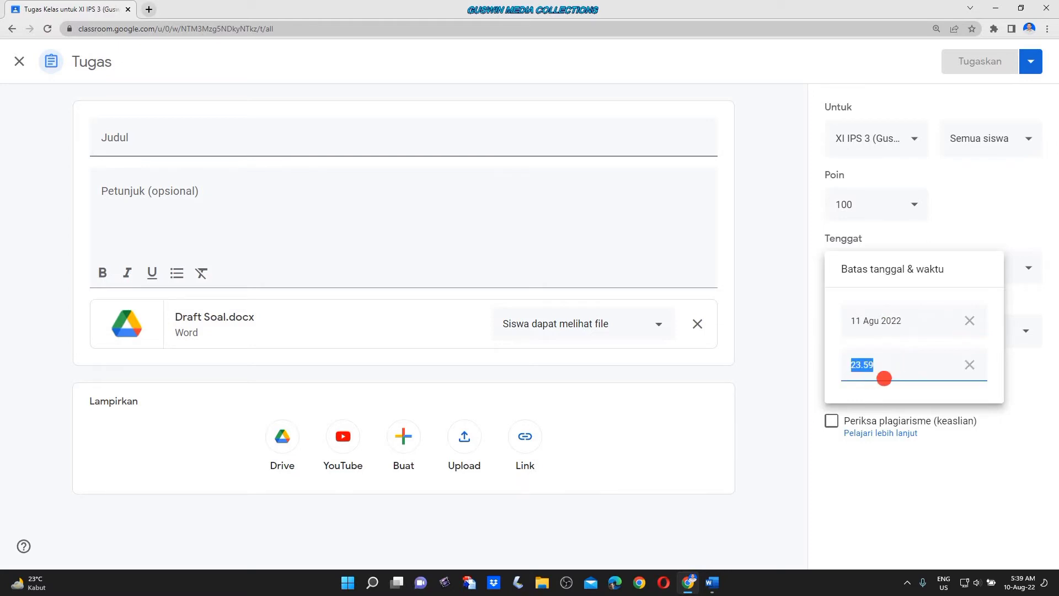
pyautogui.click(887, 466)
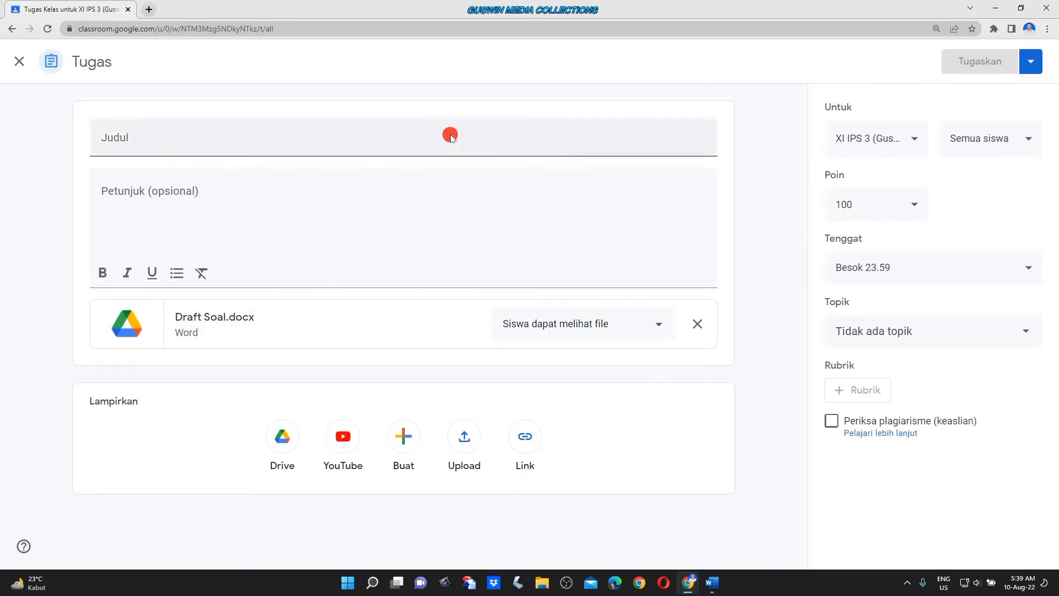
# Leave the new assignment form and open Tugas 1_Pend.Nas.docx from the TUGAS (1) assignment to read its questions.
pyautogui.click(16, 62)
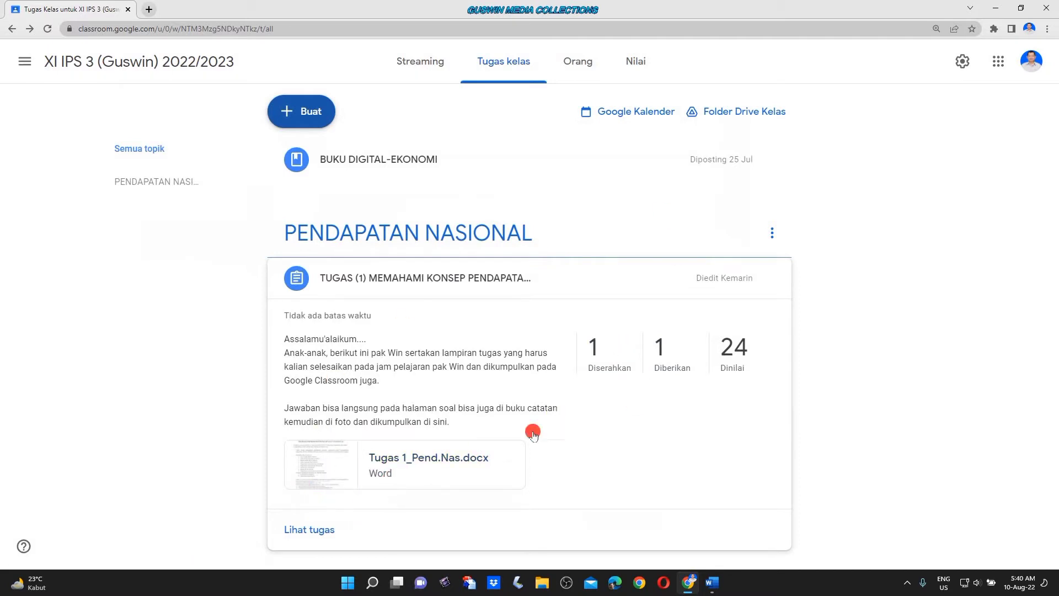
pyautogui.click(322, 484)
pyautogui.scroll(-5, 549, 379)
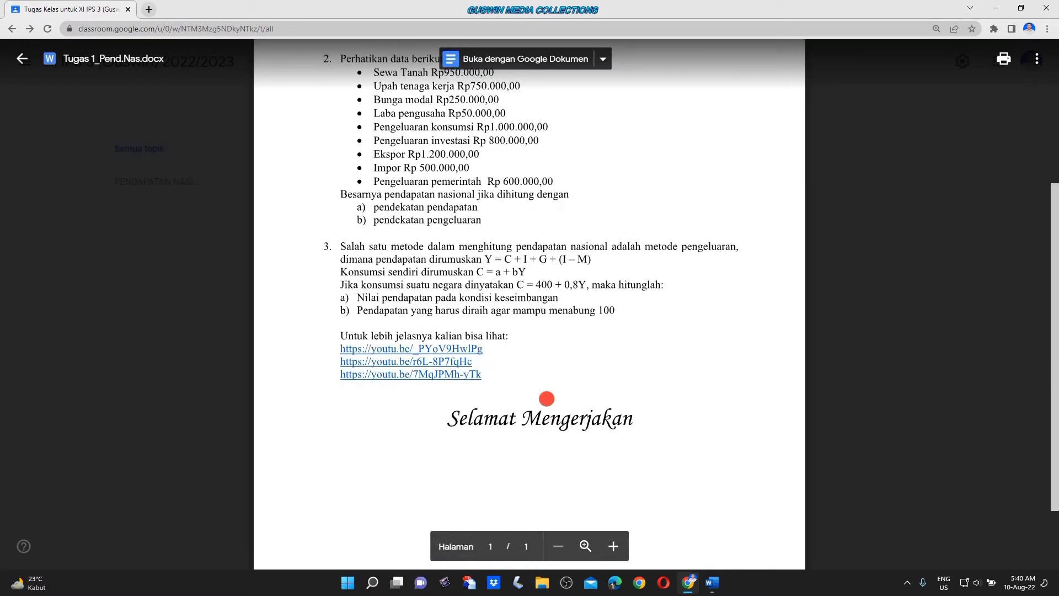
# Close the Tugas 1_Pend.Nas.docx preview, open the Dinilai submissions of TUGAS (1), and look through the students' attached work.
pyautogui.scroll(5, 548, 394)
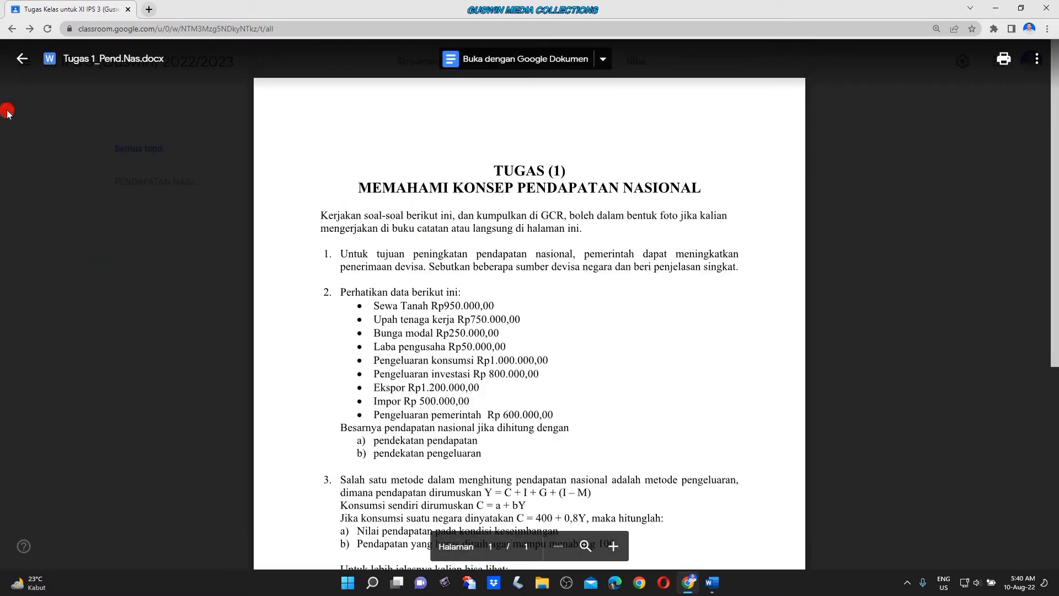
pyautogui.click(22, 59)
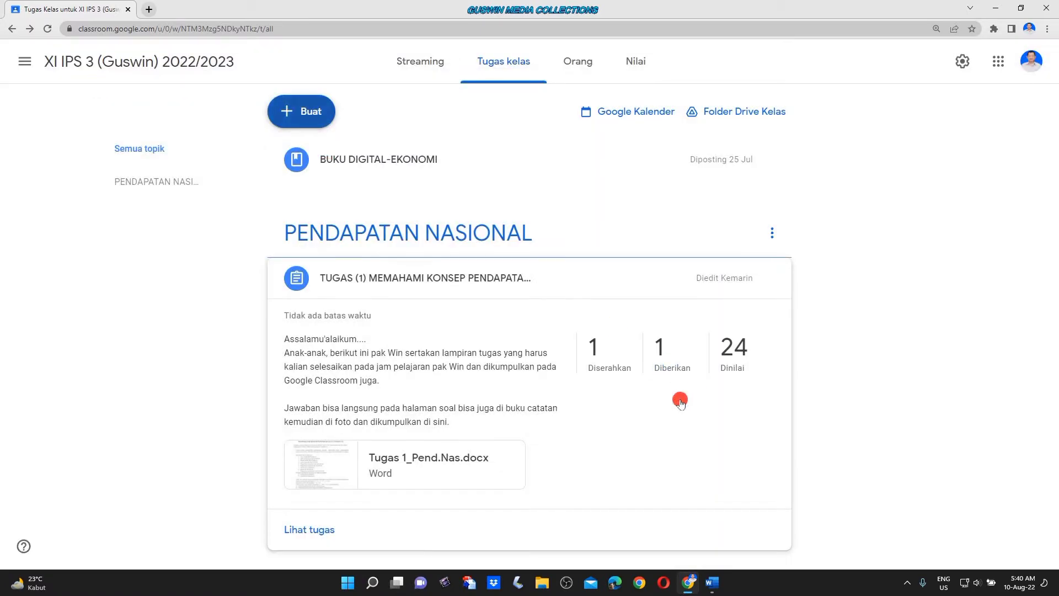
pyautogui.click(734, 356)
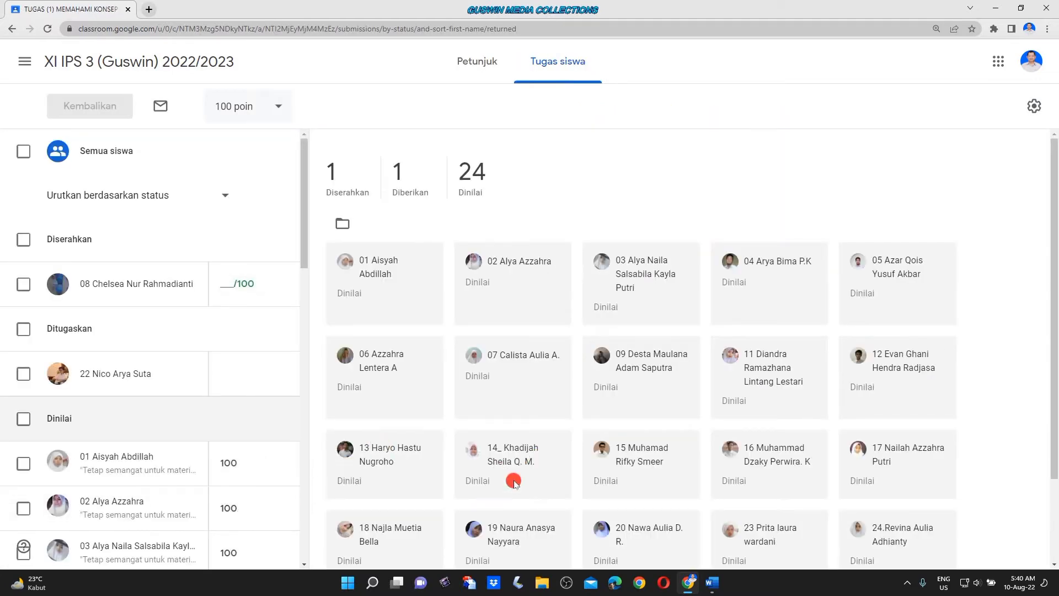
pyautogui.scroll(-5, 672, 364)
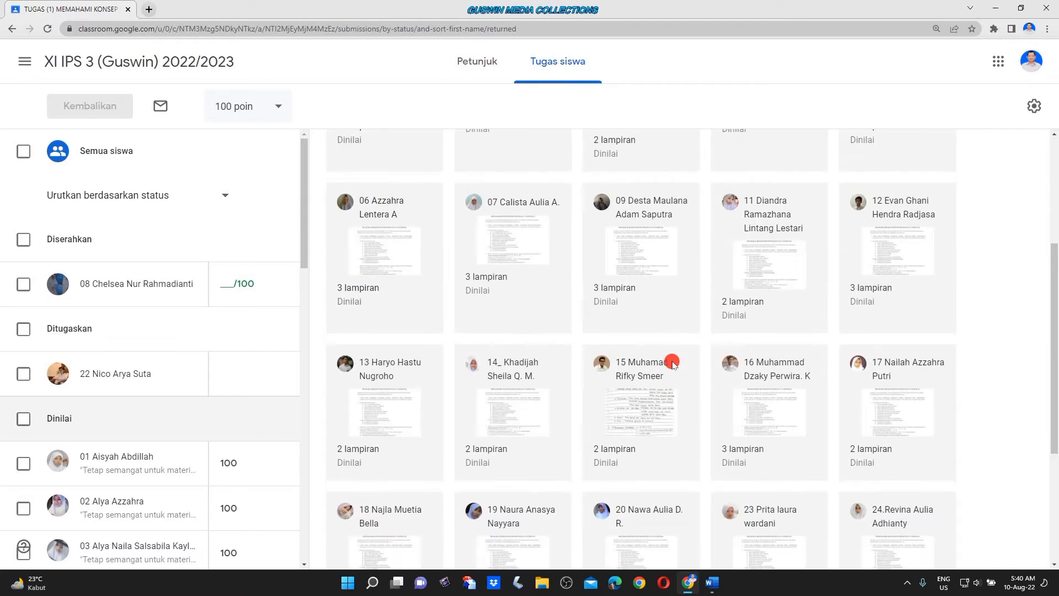
pyautogui.scroll(4, 387, 384)
pyautogui.scroll(-4, 536, 390)
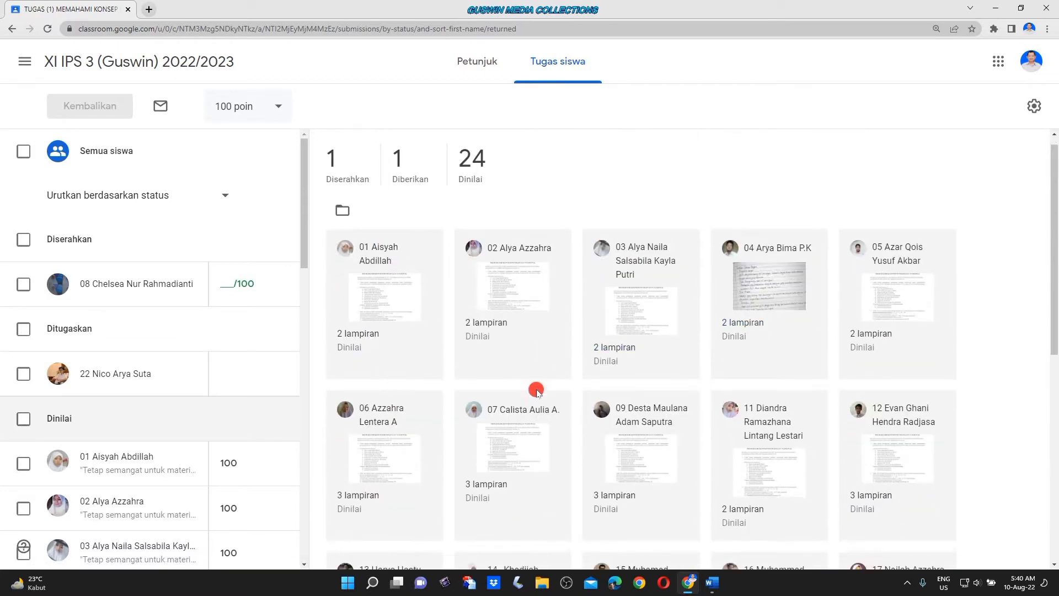
pyautogui.scroll(4, 535, 392)
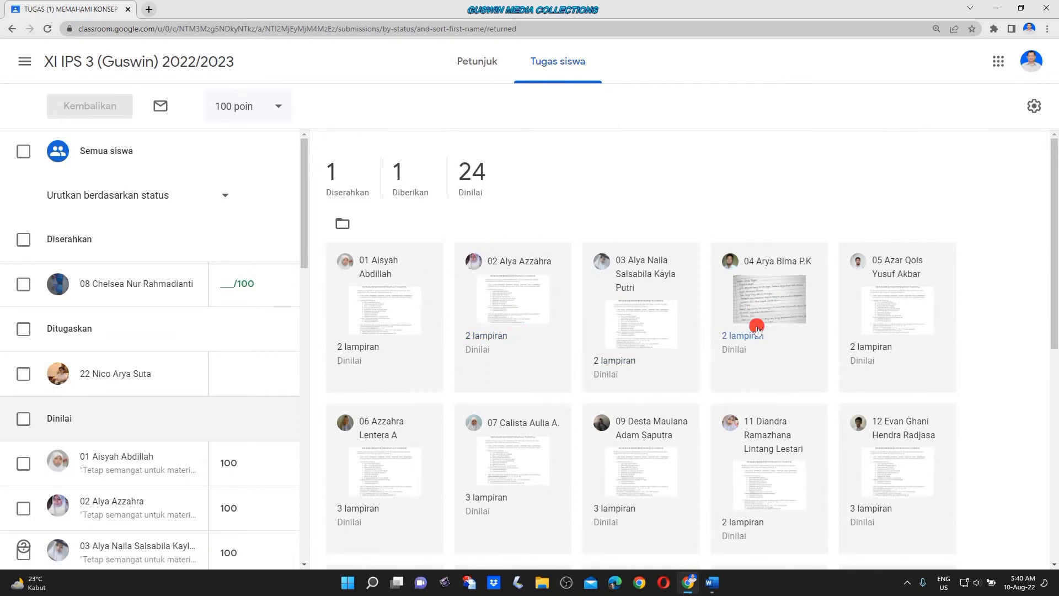
# Inspect the handwritten submission of student number 04, try marking an area in answer 2 for a comment, cancel it, and close the submission.
pyautogui.click(765, 308)
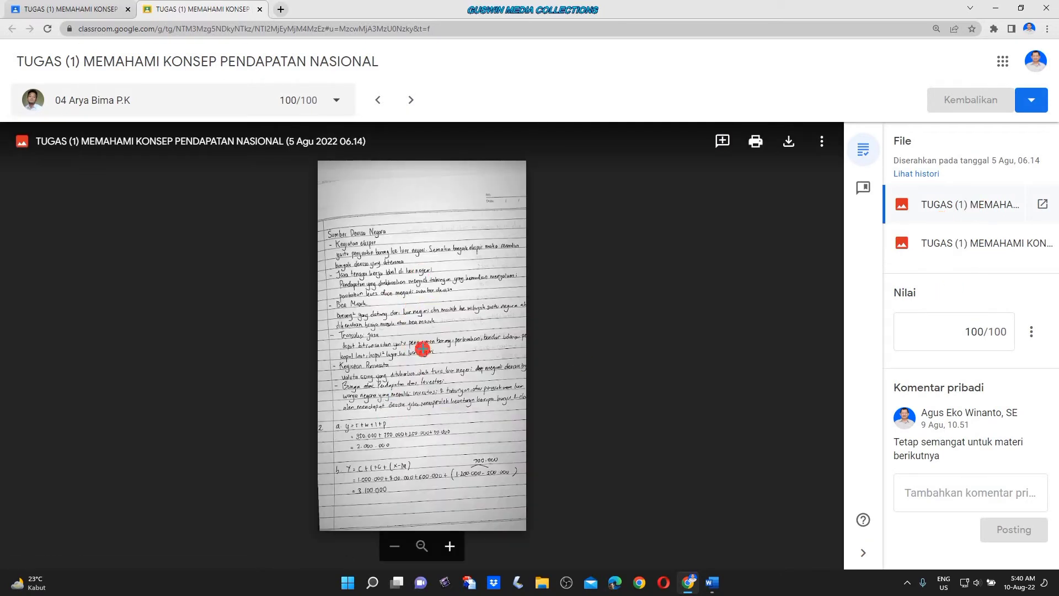
pyautogui.click(420, 440)
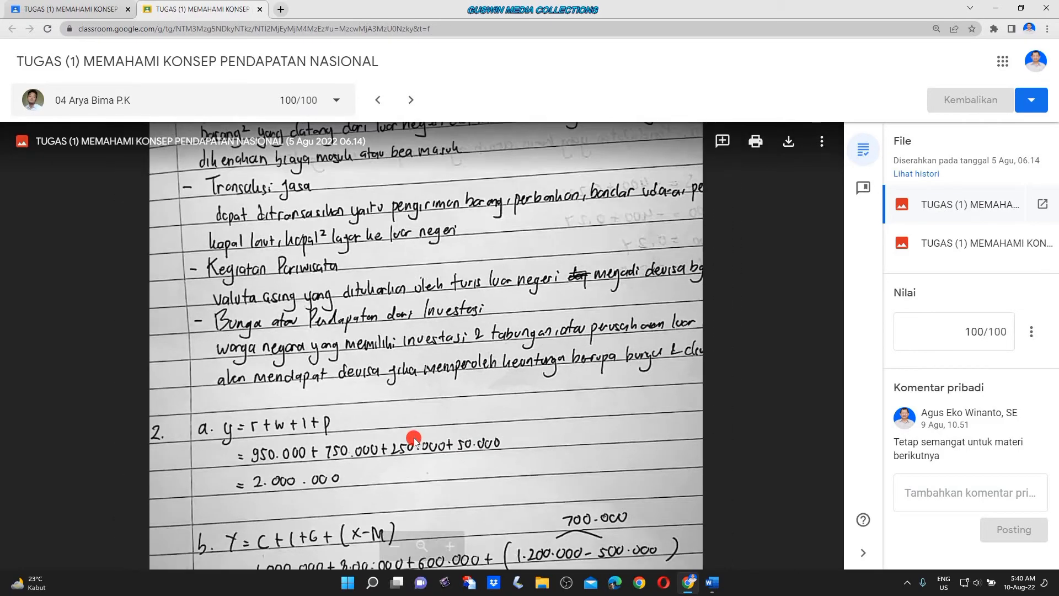
pyautogui.click(413, 439)
pyautogui.moveTo(387, 422); pyautogui.dragTo(489, 444)
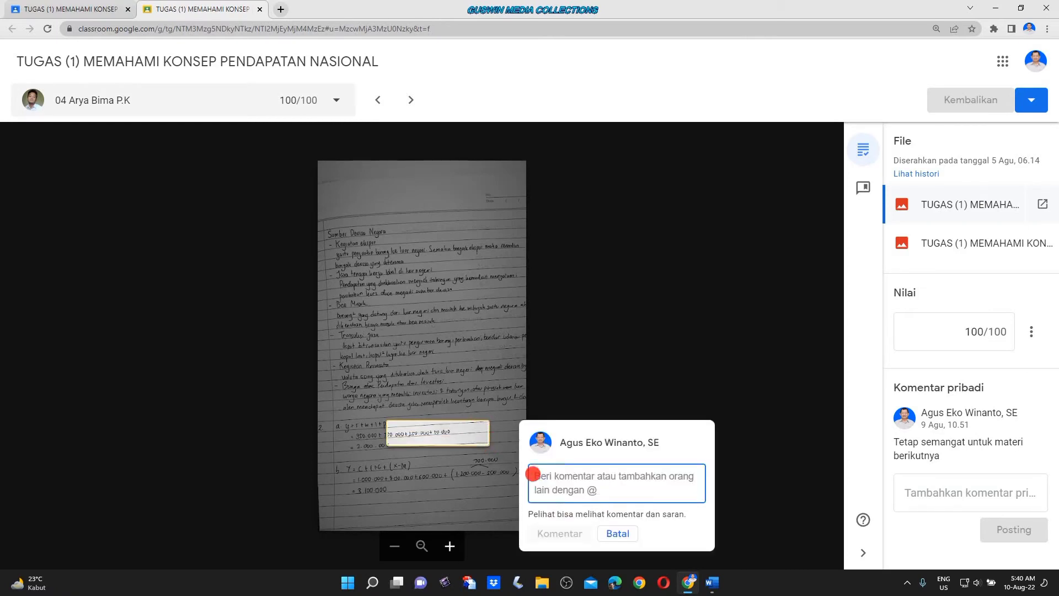
pyautogui.click(632, 532)
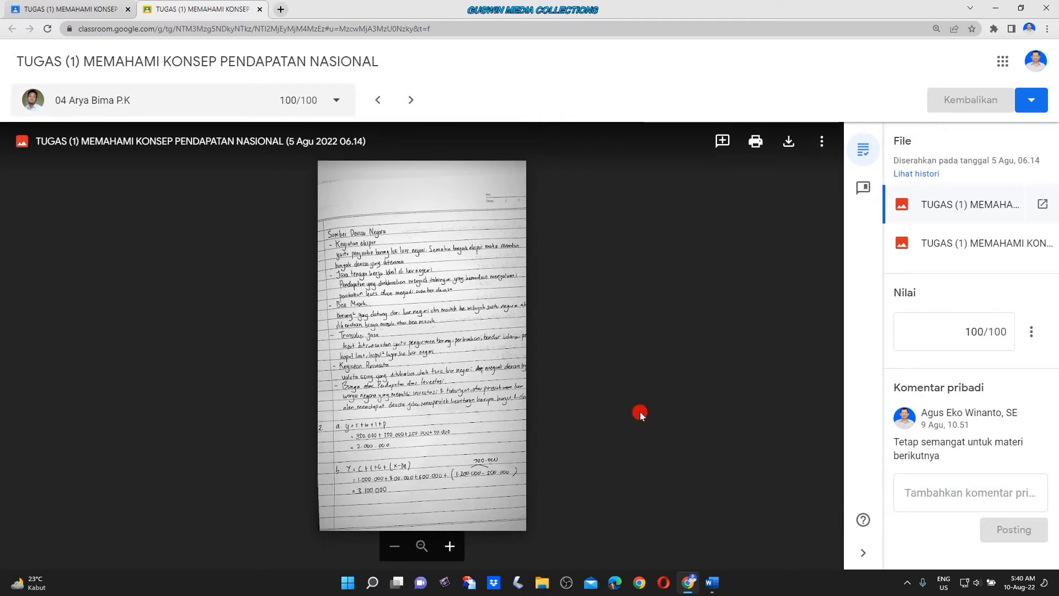
pyautogui.click(21, 29)
pyautogui.click(260, 9)
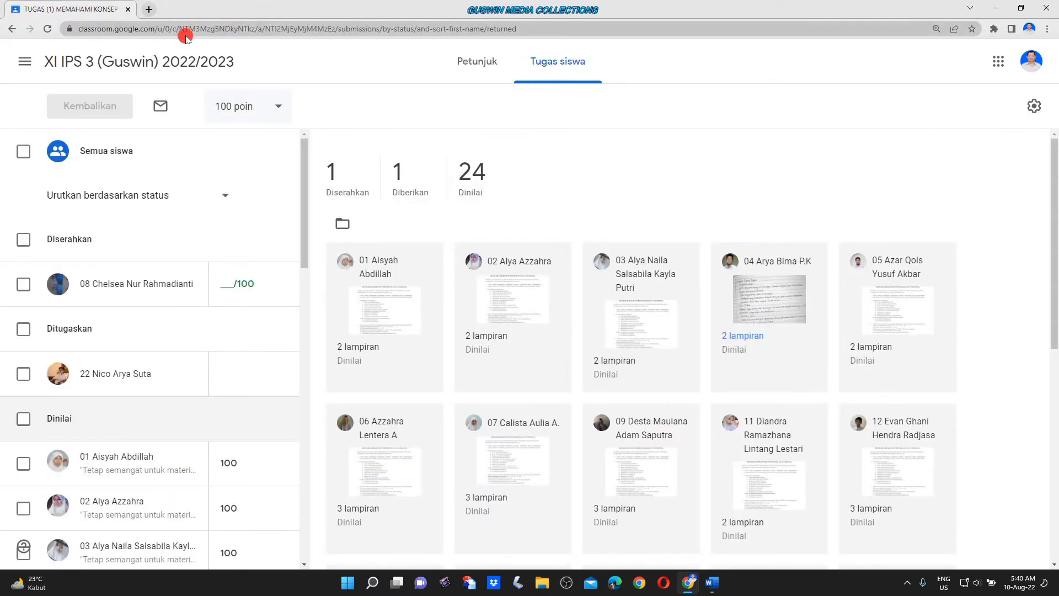
# Switch to the XII MIPA 10 22/23 class and look through the posts in its stream.
pyautogui.click(24, 61)
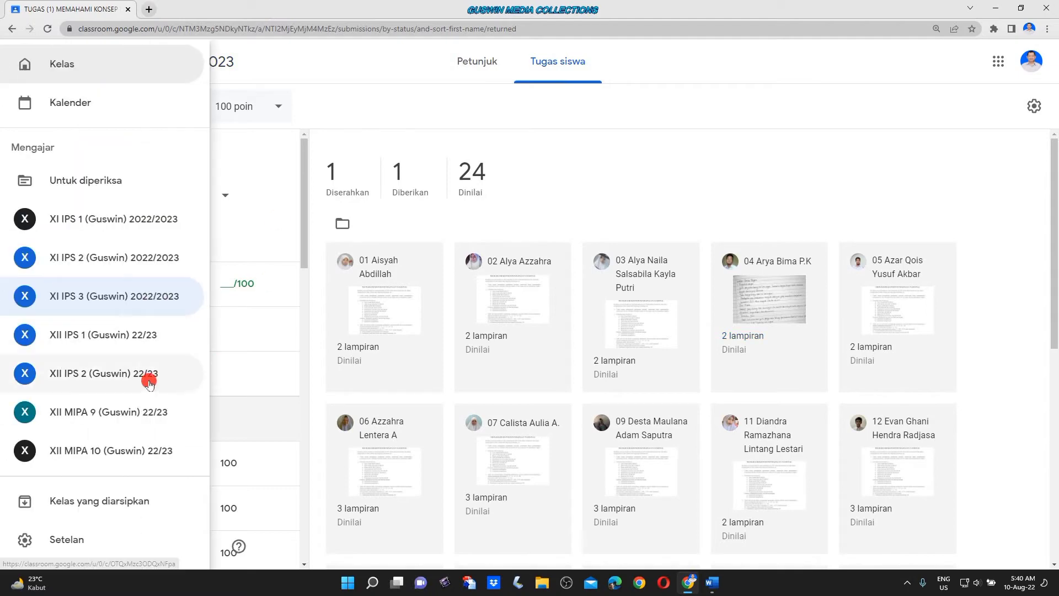
pyautogui.click(68, 450)
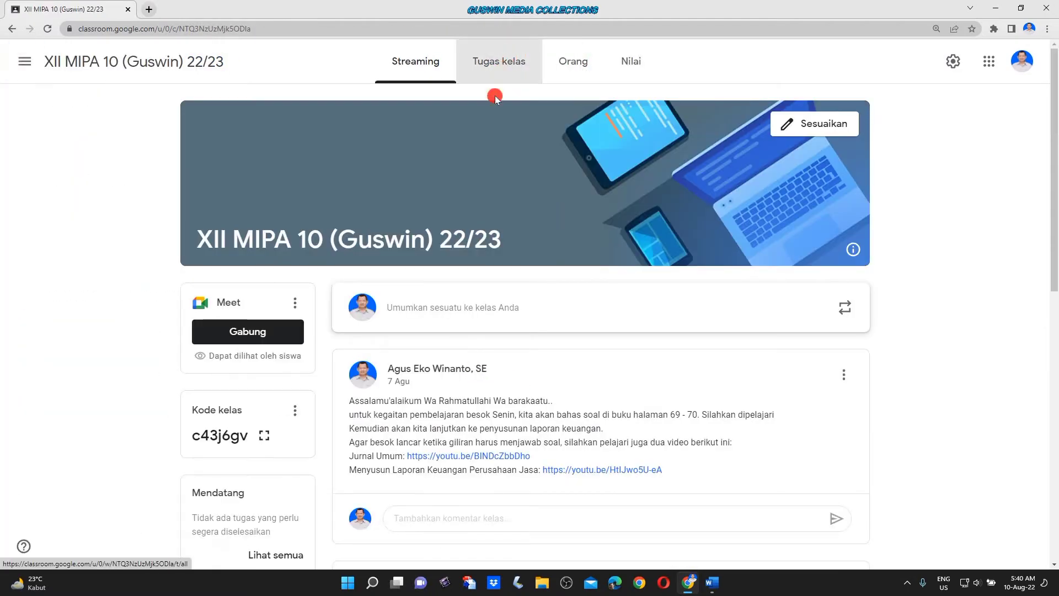
pyautogui.scroll(-5, 466, 353)
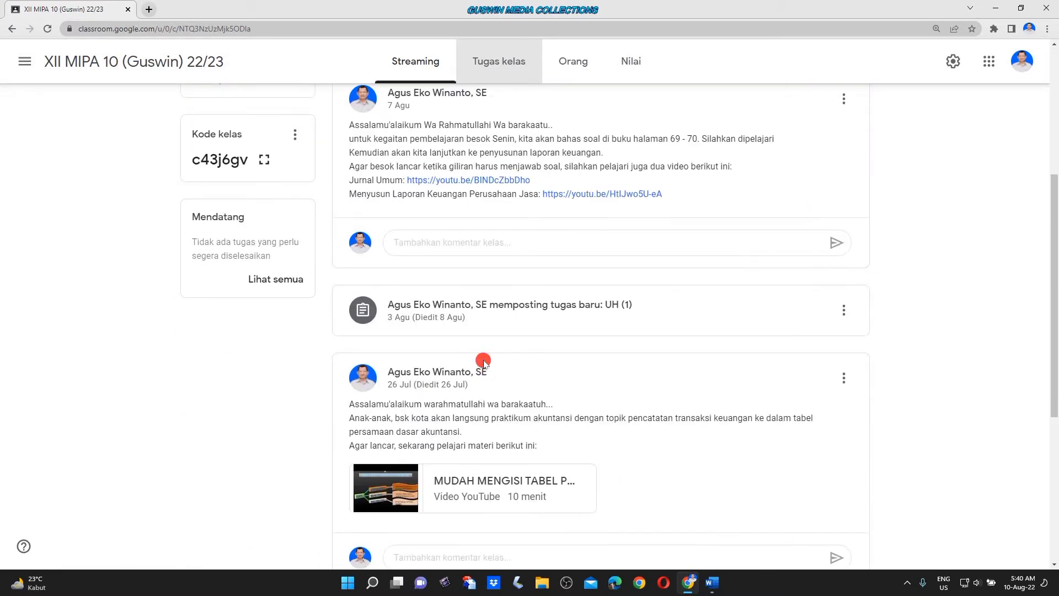
pyautogui.scroll(5, 576, 336)
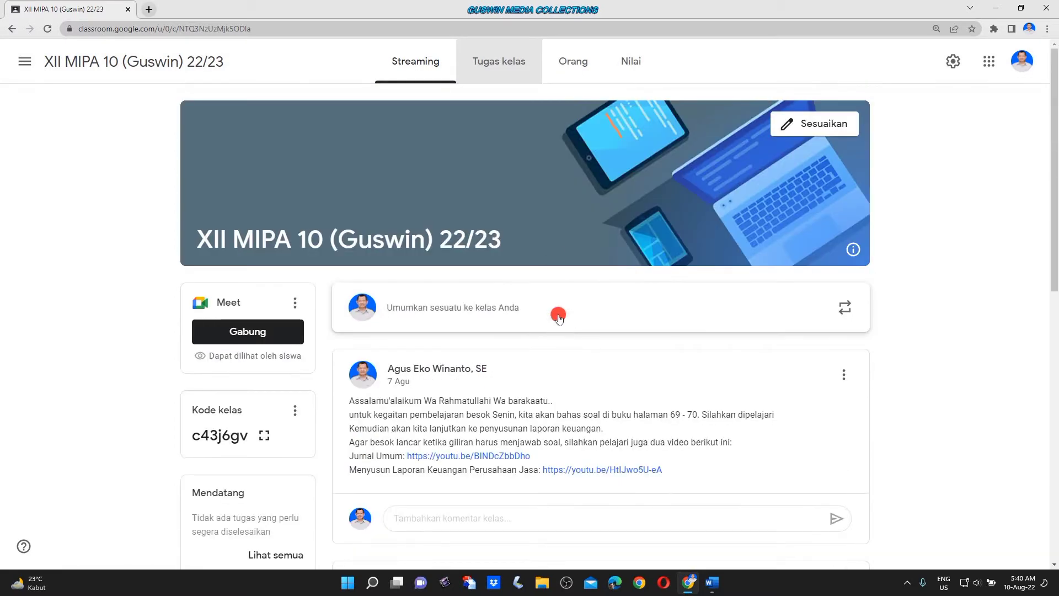
# Expand the UH (1) assignment in the class's classwork and open its Diserahkan submissions.
pyautogui.click(499, 63)
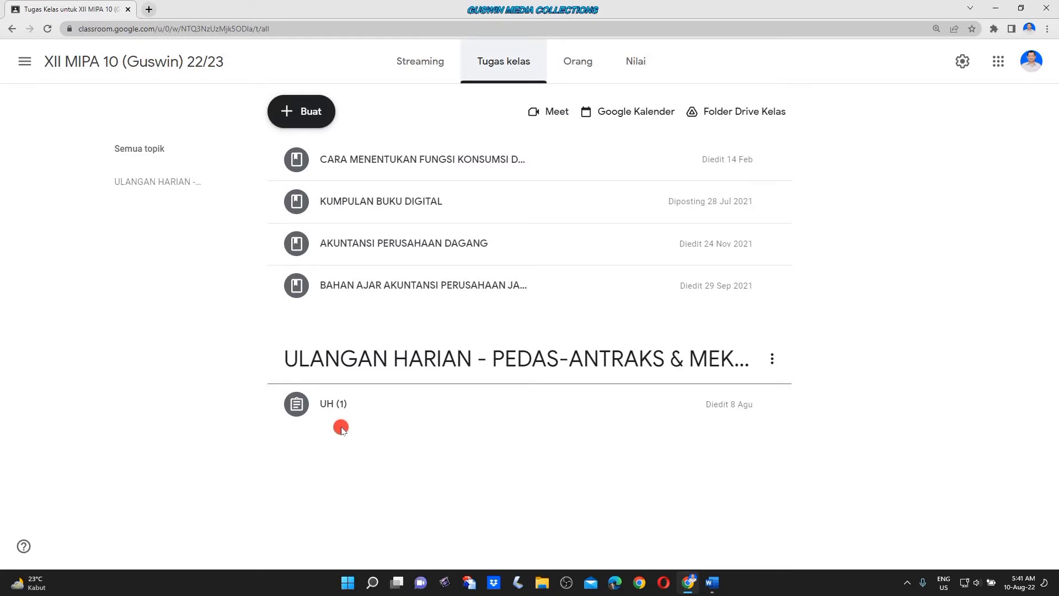
pyautogui.click(338, 405)
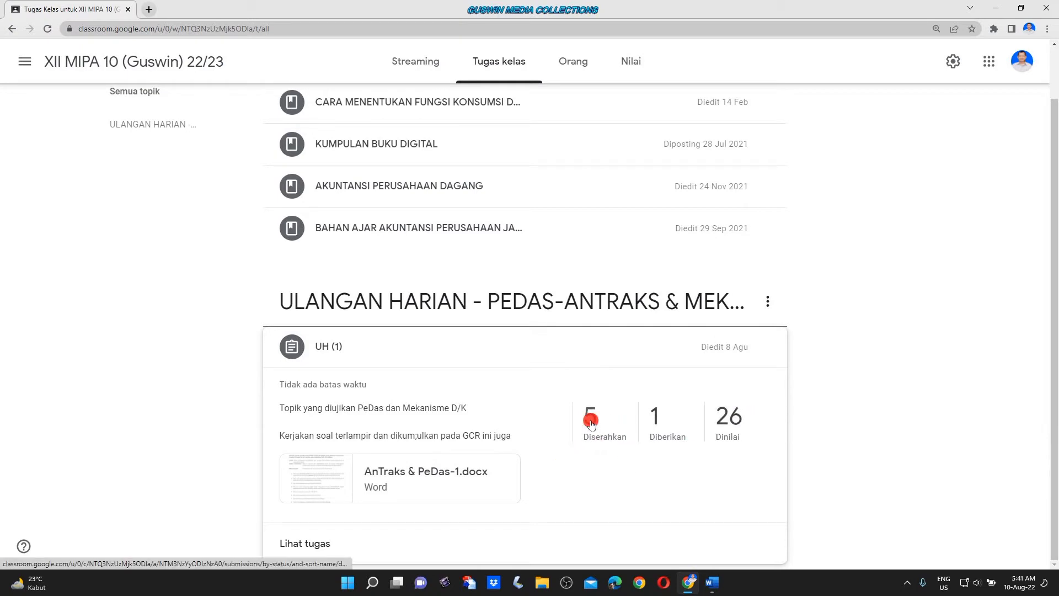
pyautogui.click(590, 422)
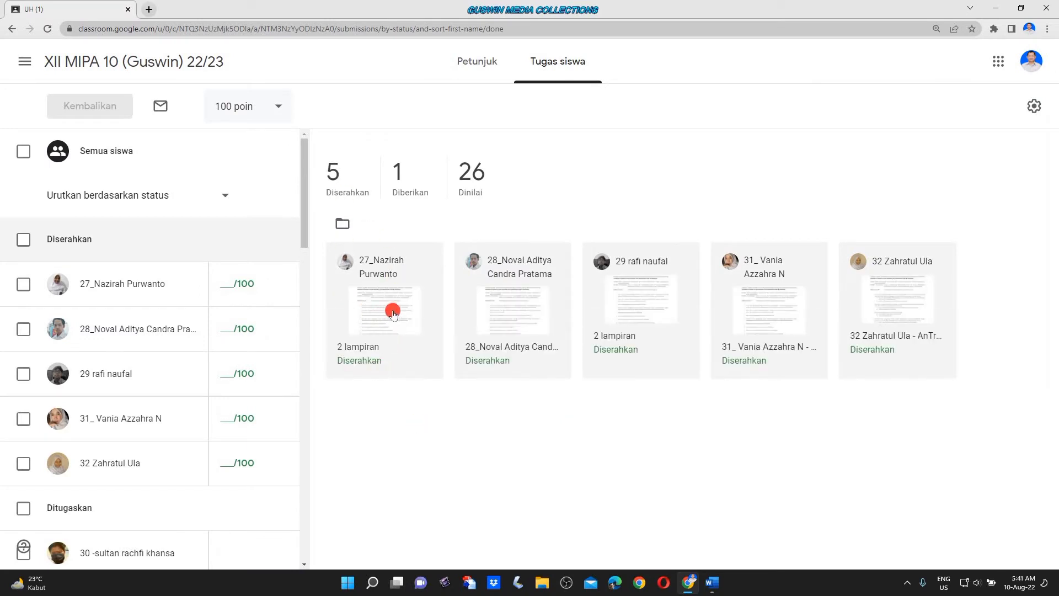
# Open the UH (1) submission of student number 27 and look through the first attached Word file.
pyautogui.click(393, 312)
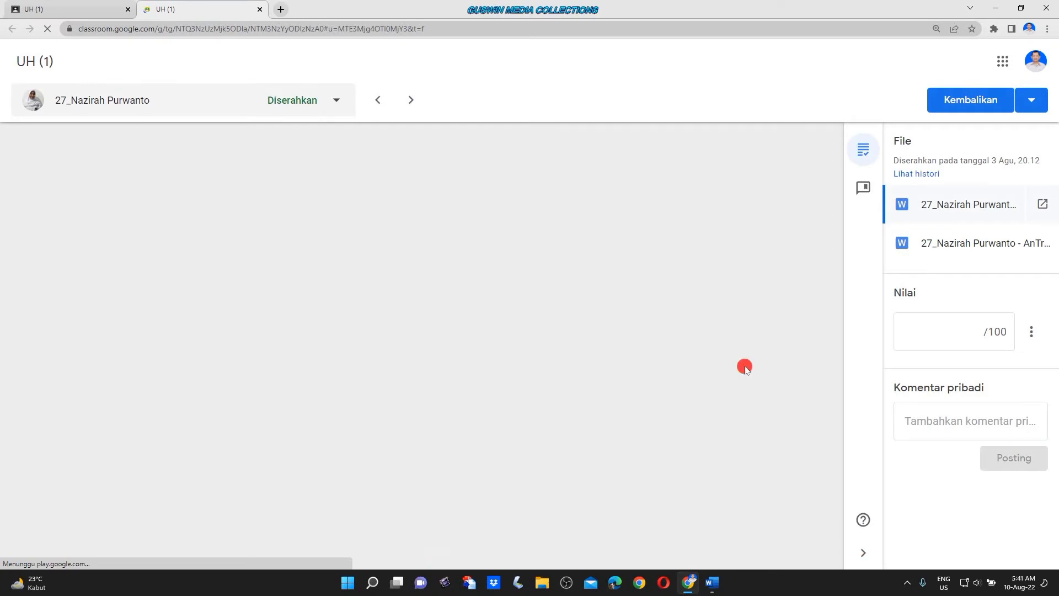
pyautogui.click(959, 220)
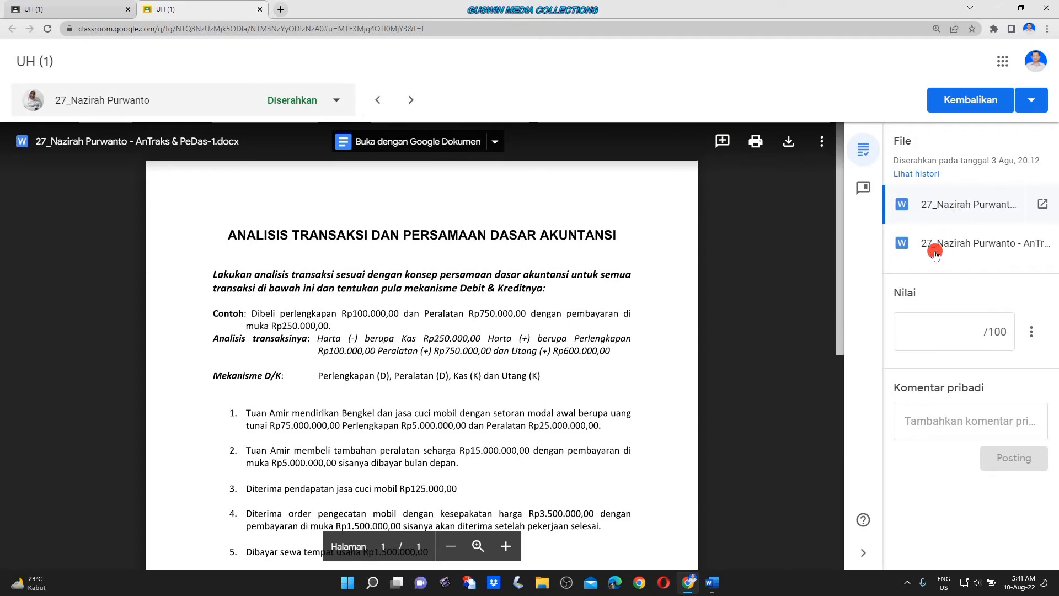
pyautogui.scroll(-5, 717, 339)
pyautogui.scroll(1, 695, 347)
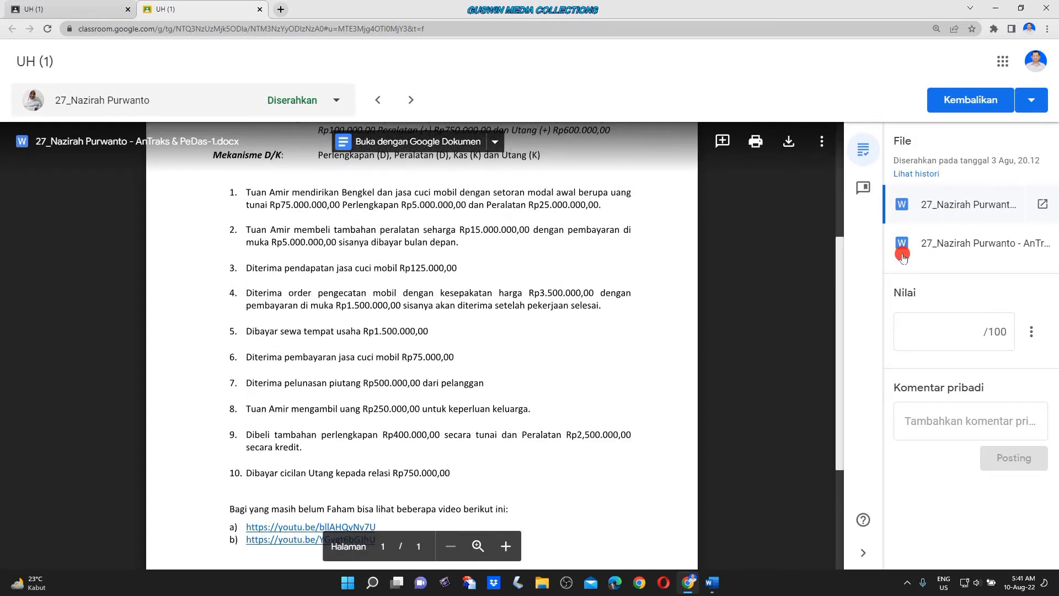
# Open the student's second attached Word file and examine the transaction analysis answers on its first page up close.
pyautogui.click(931, 245)
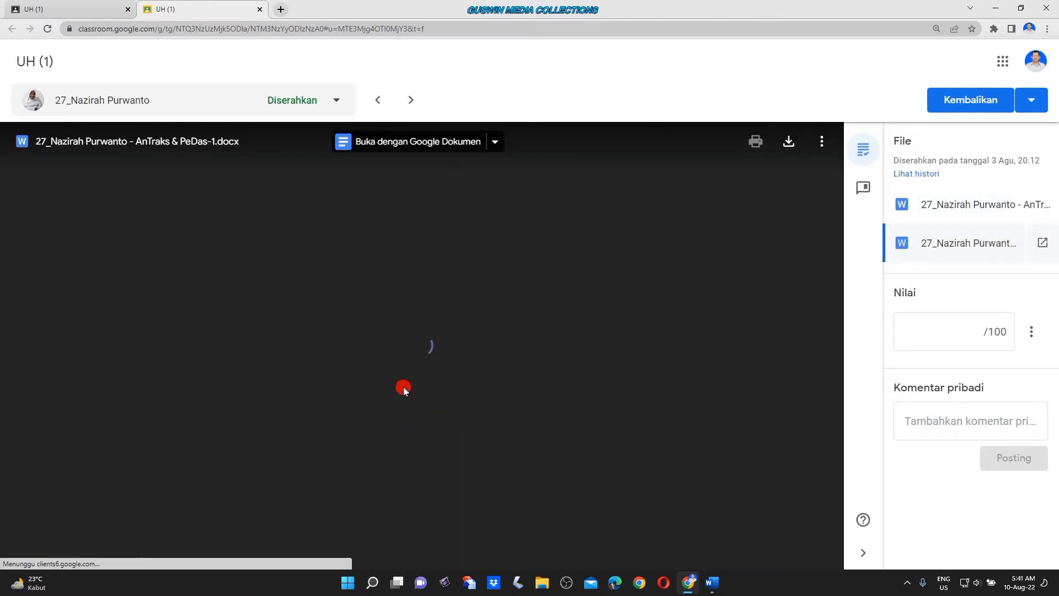
pyautogui.scroll(-6, 400, 394)
pyautogui.scroll(5, 397, 386)
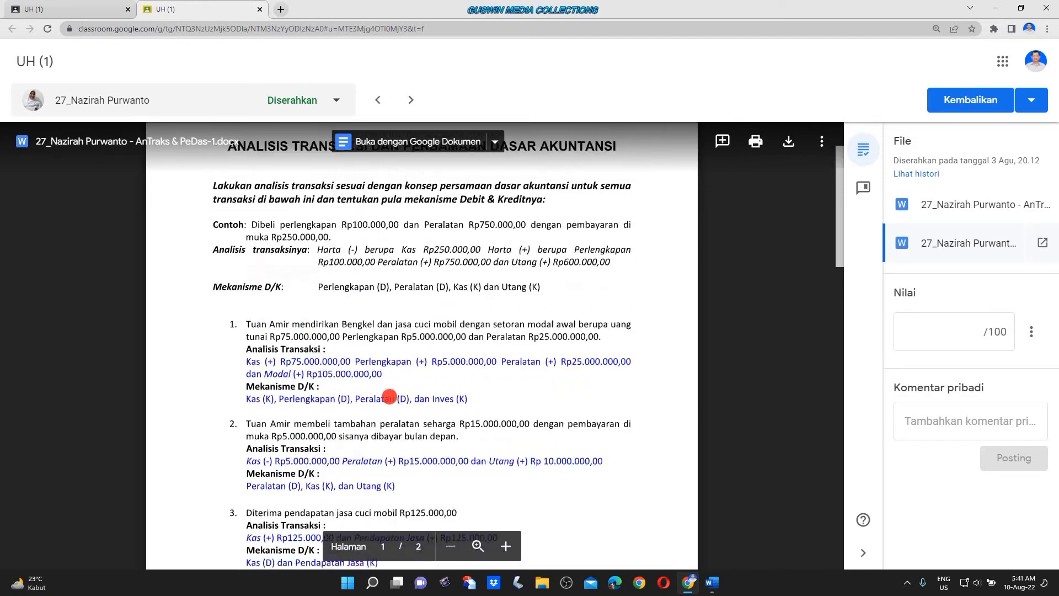
pyautogui.scroll(-1, 381, 414)
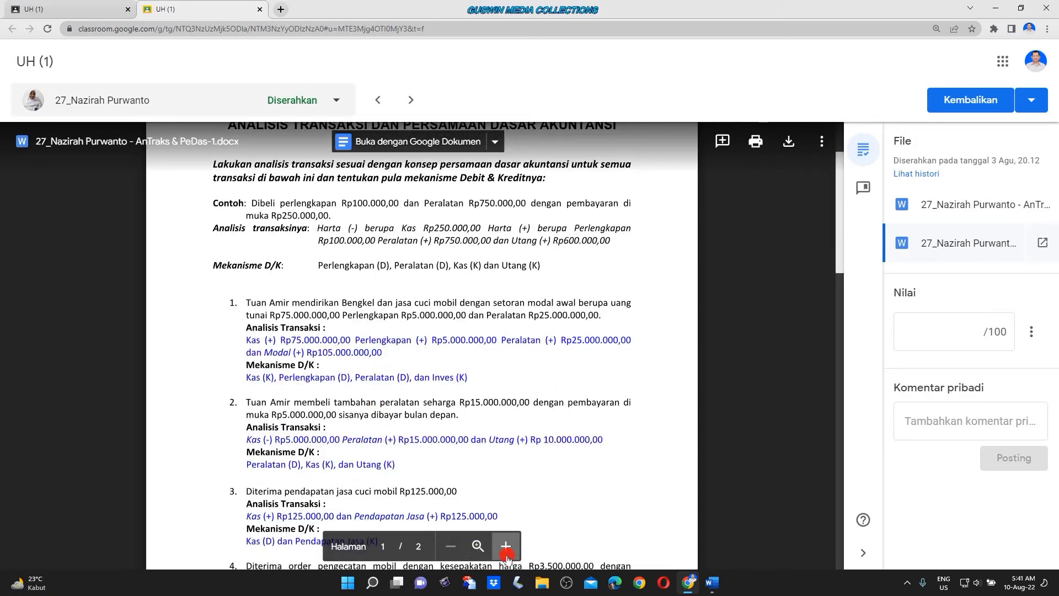
pyautogui.scroll(5, 462, 412)
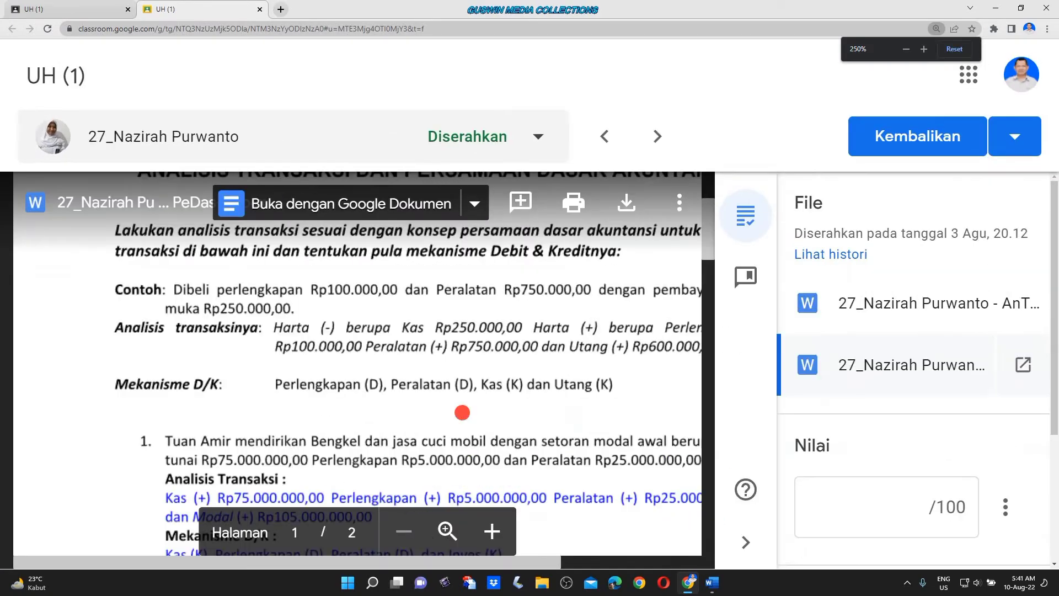
pyautogui.scroll(-5, 461, 413)
pyautogui.scroll(-4, 485, 421)
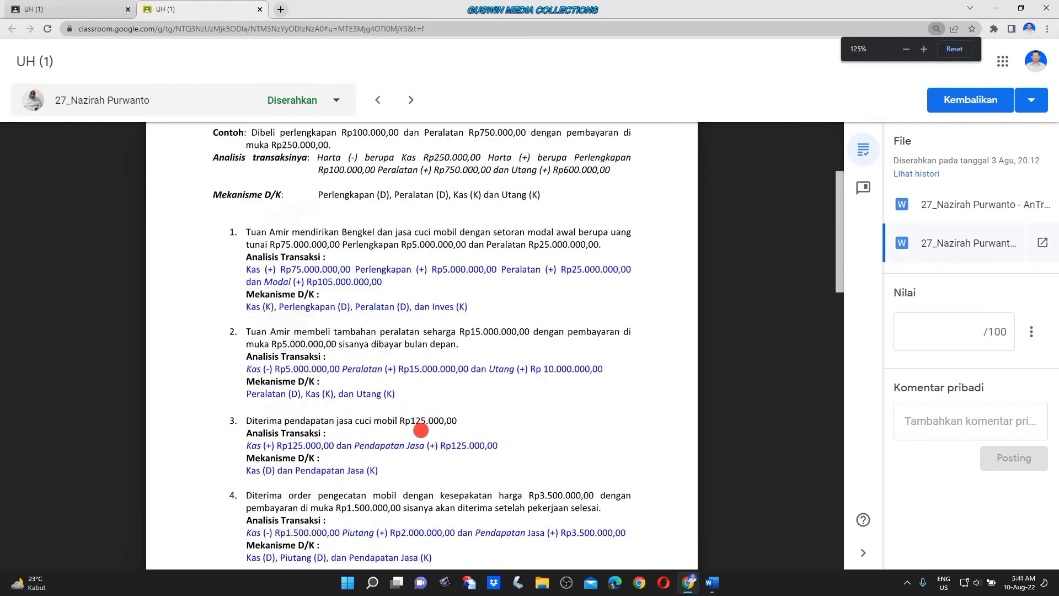
pyautogui.scroll(1, 420, 429)
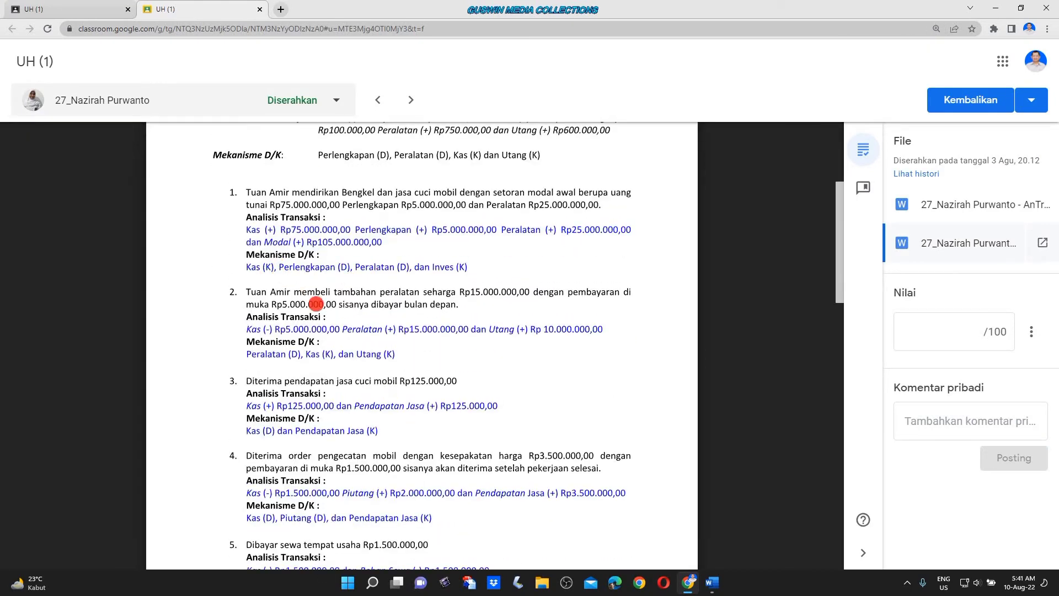
# Read the student's answers to questions 5 through 10 across both pages and return to the first page.
pyautogui.scroll(-3, 372, 369)
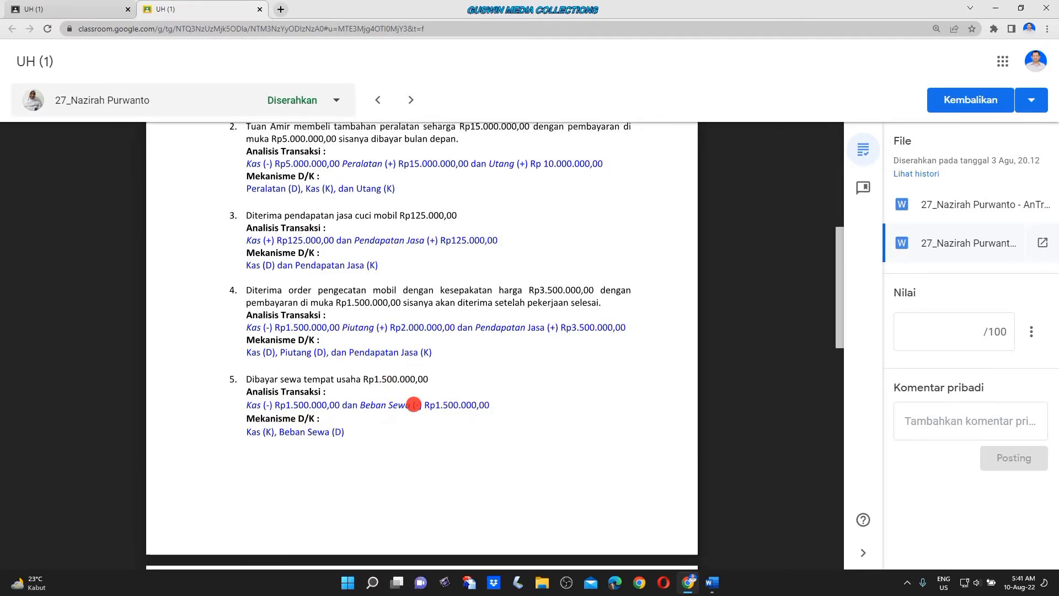
pyautogui.scroll(-1, 414, 404)
pyautogui.scroll(-5, 421, 409)
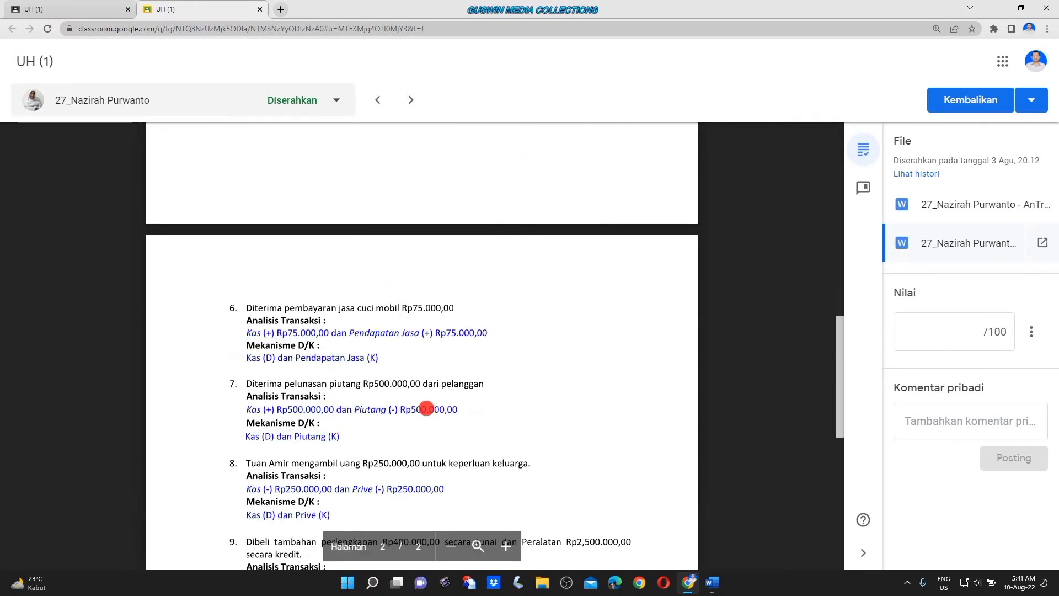
pyautogui.scroll(-5, 491, 367)
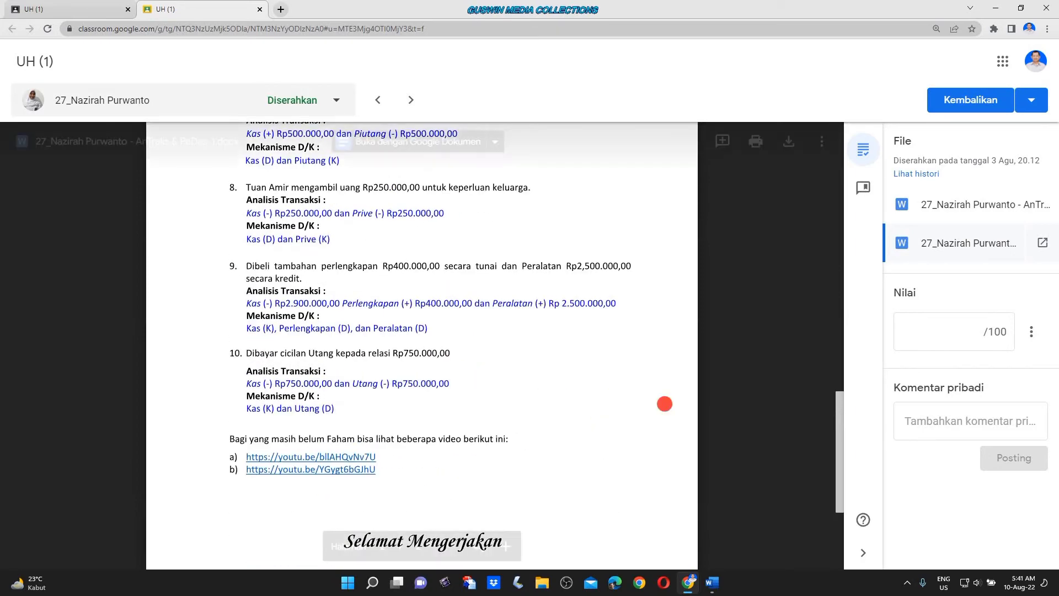
pyautogui.scroll(1, 553, 437)
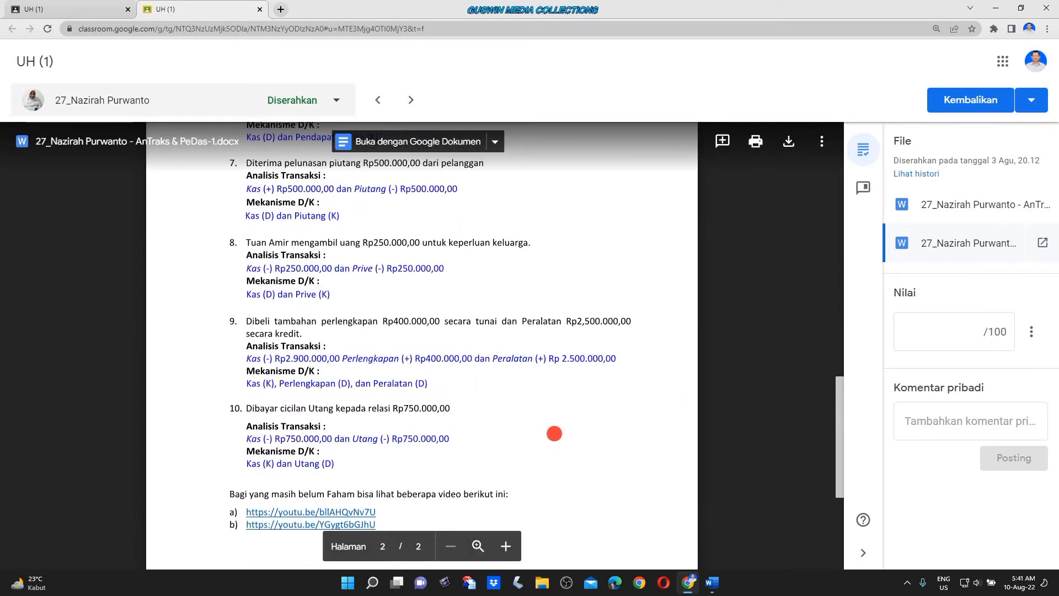
pyautogui.scroll(-2, 555, 433)
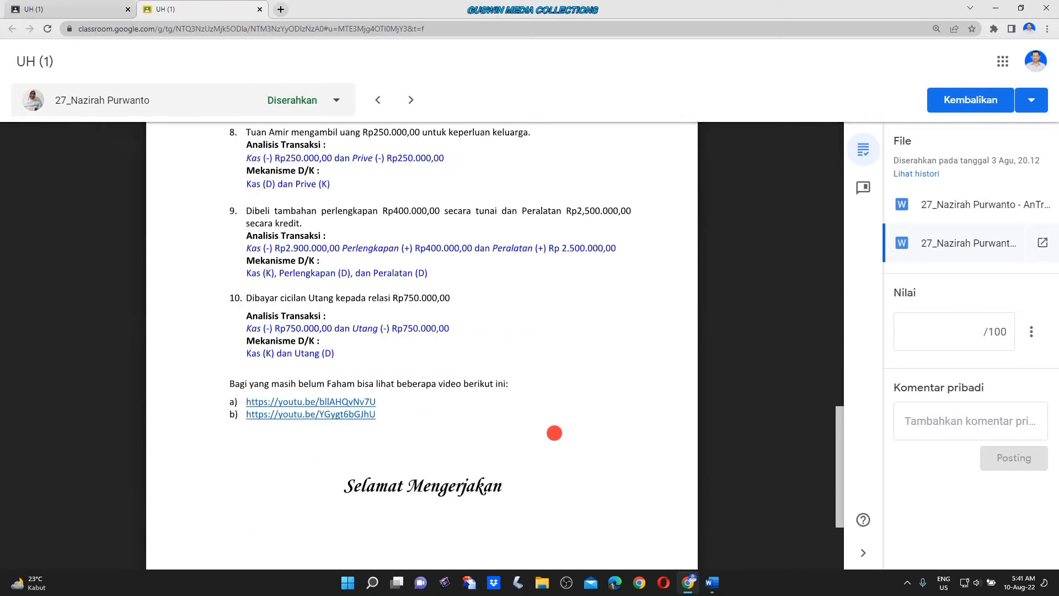
pyautogui.scroll(-2, 554, 433)
pyautogui.scroll(3, 568, 429)
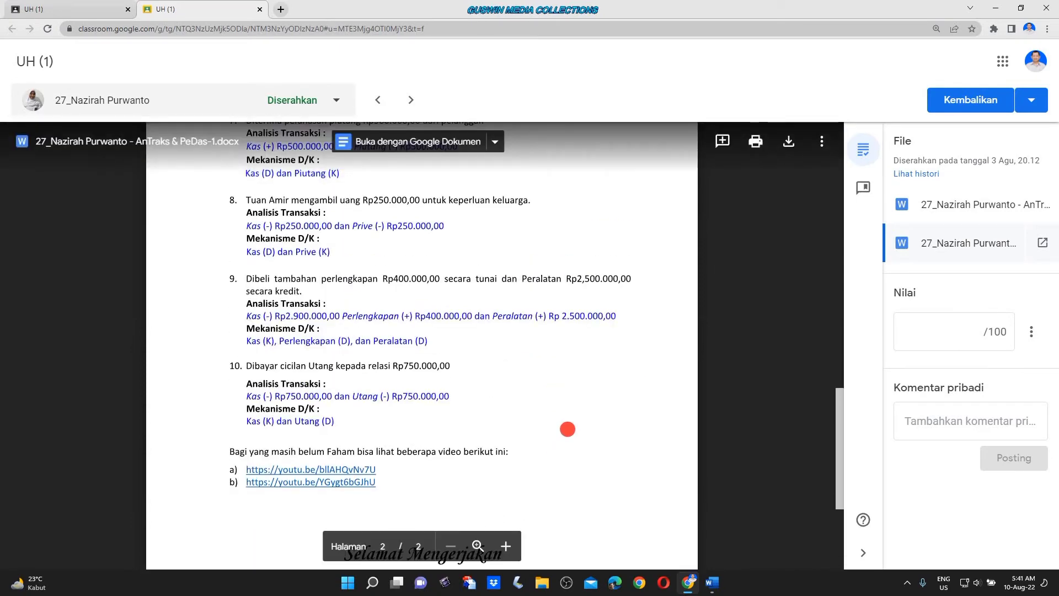
pyautogui.scroll(1, 567, 429)
pyautogui.scroll(6, 568, 428)
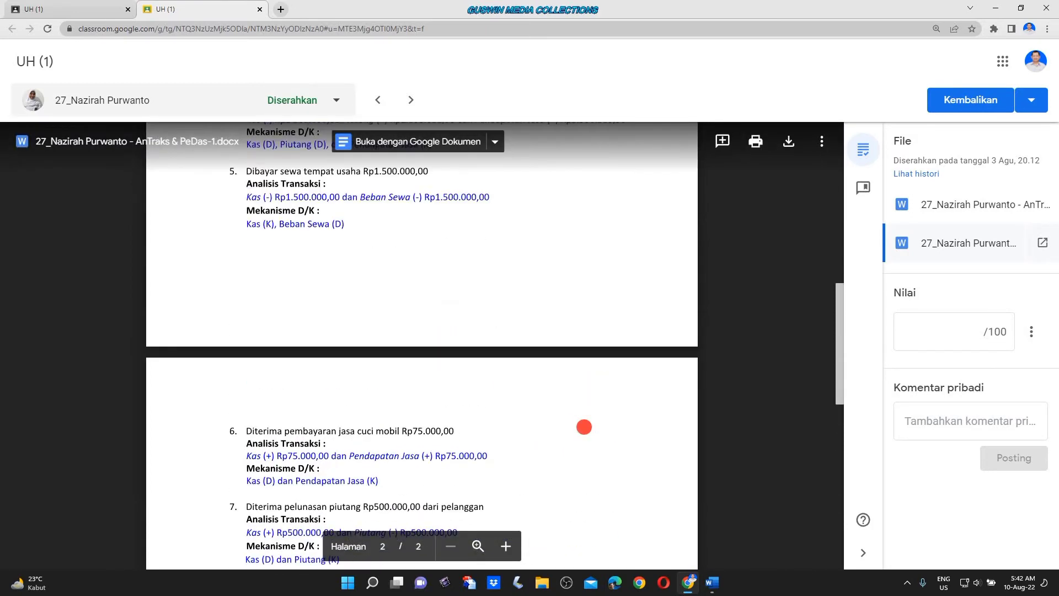
pyautogui.scroll(3, 639, 396)
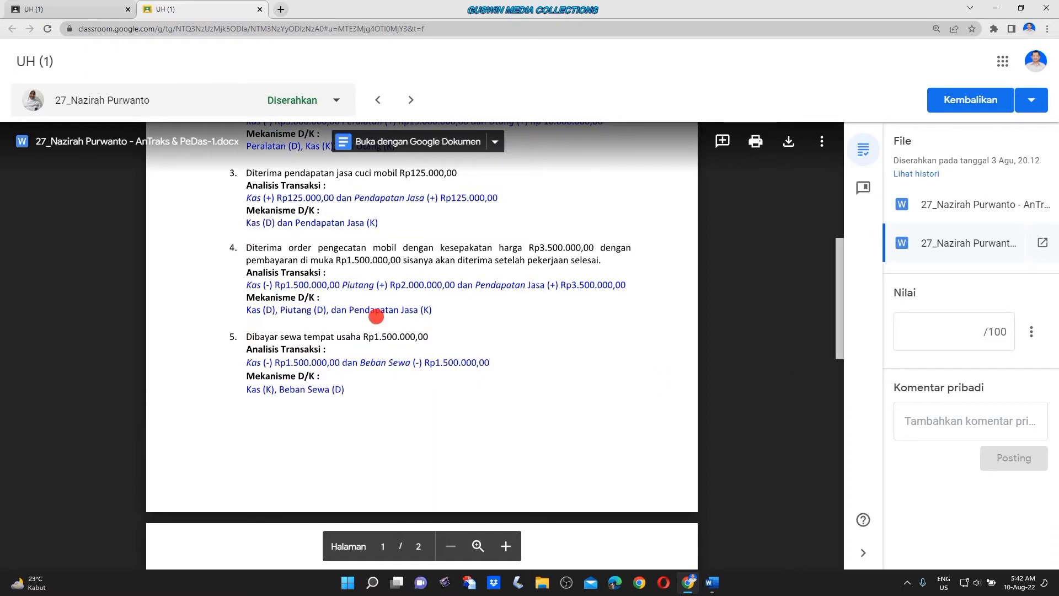
# Start a comment on the phrase "dan Pendapatan Jasa (K)" in answer 4 and discard it.
pyautogui.moveTo(346, 308); pyautogui.dragTo(442, 307)
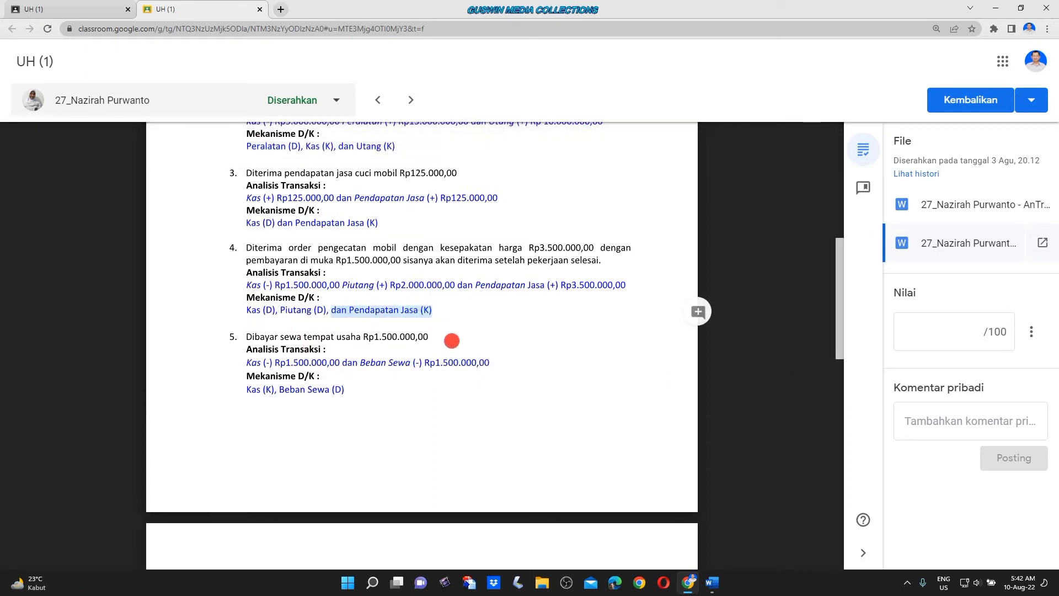
pyautogui.click(699, 314)
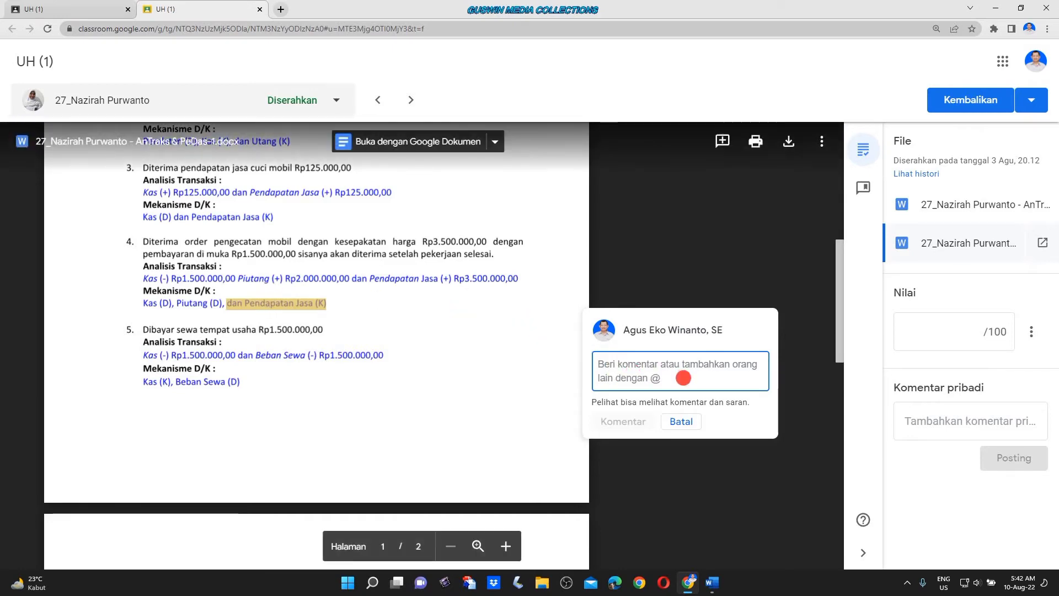
pyautogui.click(681, 422)
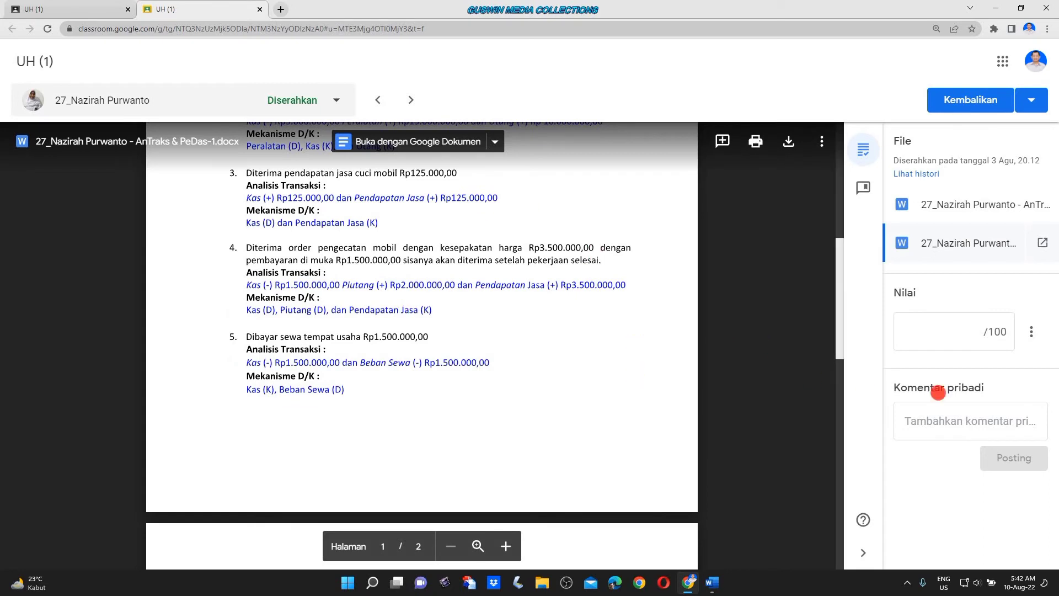
# Show where the submission's grade out of 100 and private comment are entered, leaving both empty.
pyautogui.click(961, 334)
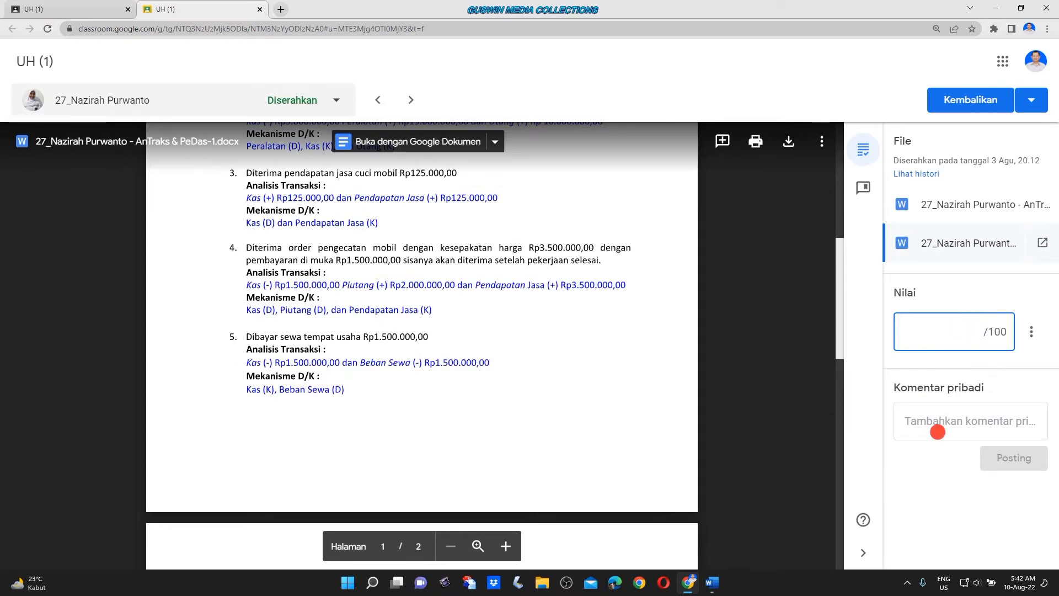
pyautogui.click(912, 420)
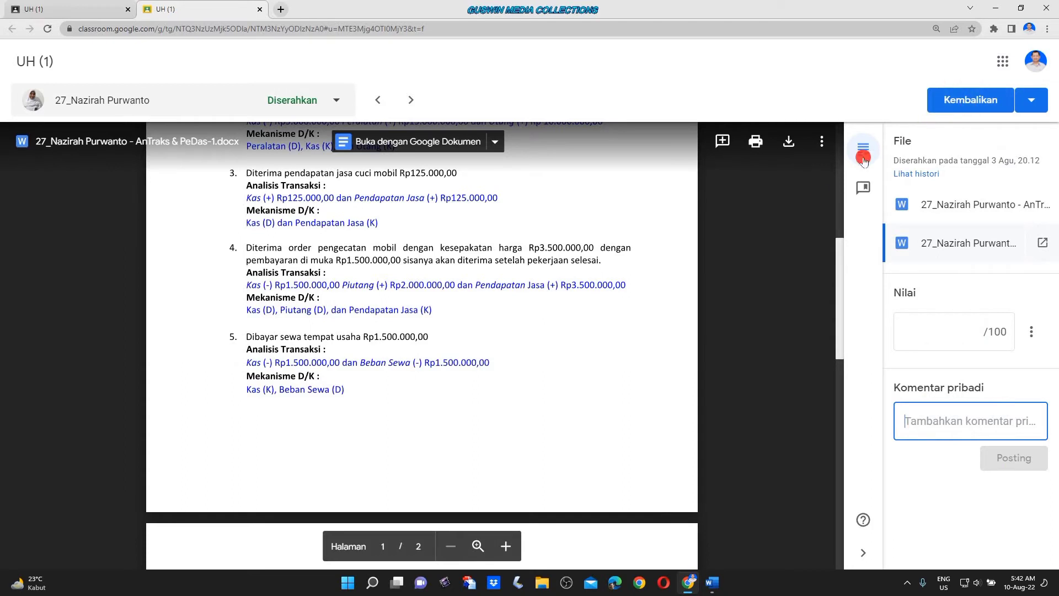
pyautogui.click(754, 266)
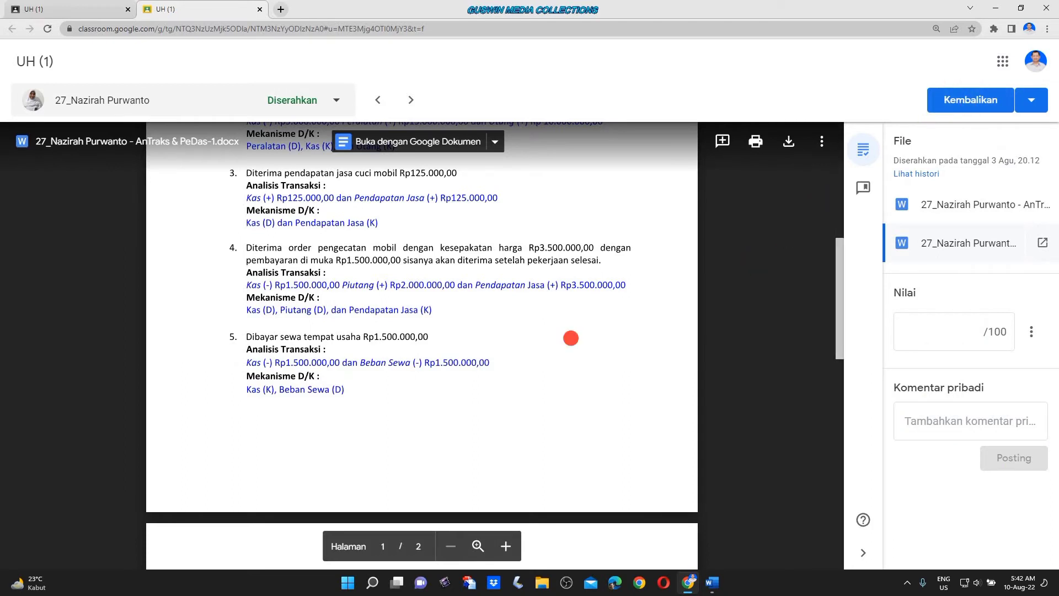
# Look through the student's answers to all ten transactions across both pages and return to the document's title.
pyautogui.scroll(-3, 593, 378)
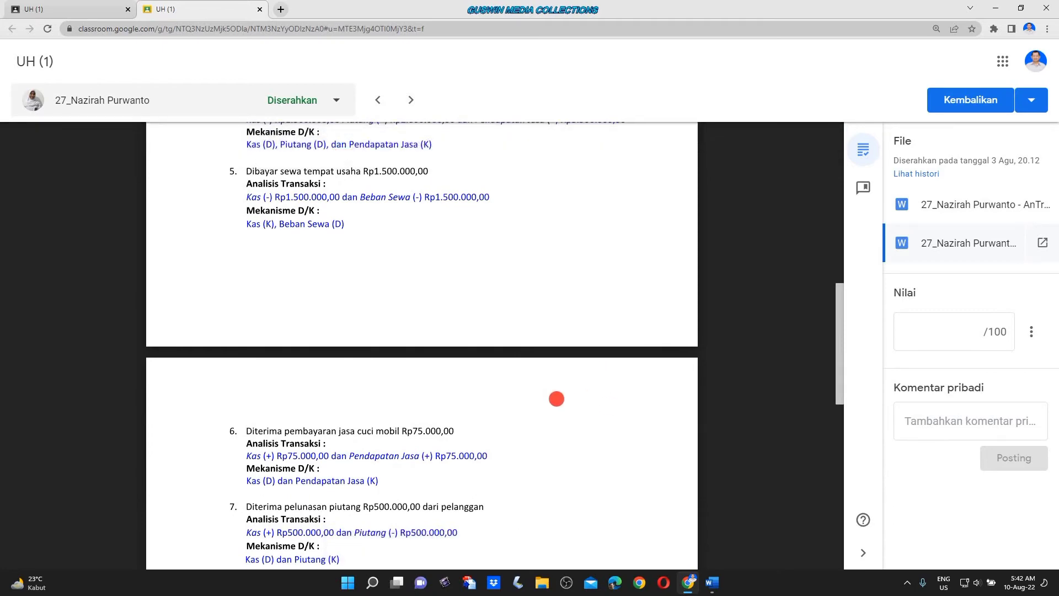
pyautogui.scroll(-11, 556, 398)
pyautogui.scroll(6, 494, 410)
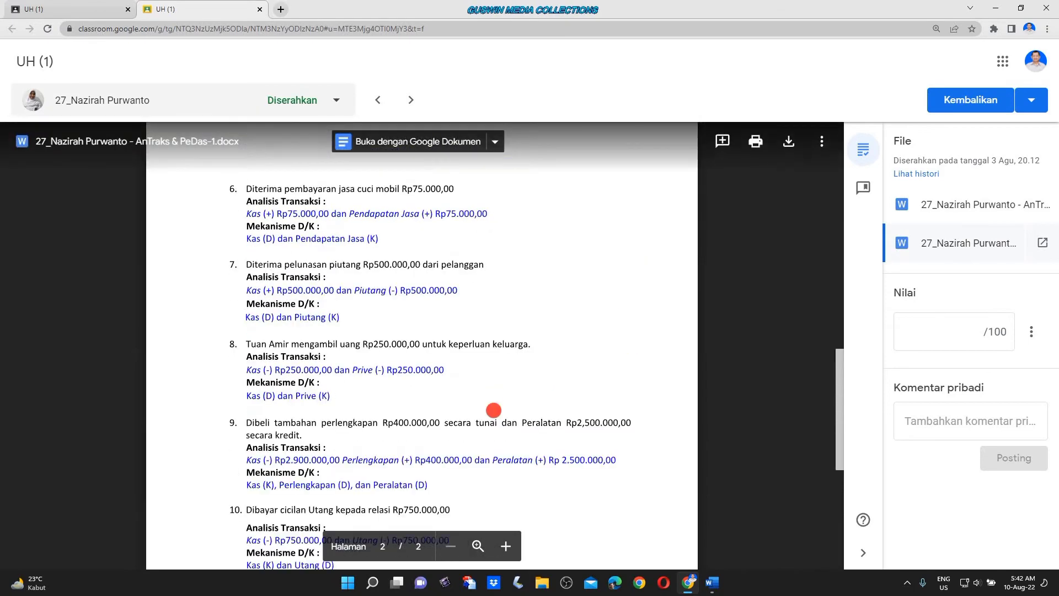
pyautogui.scroll(15, 493, 410)
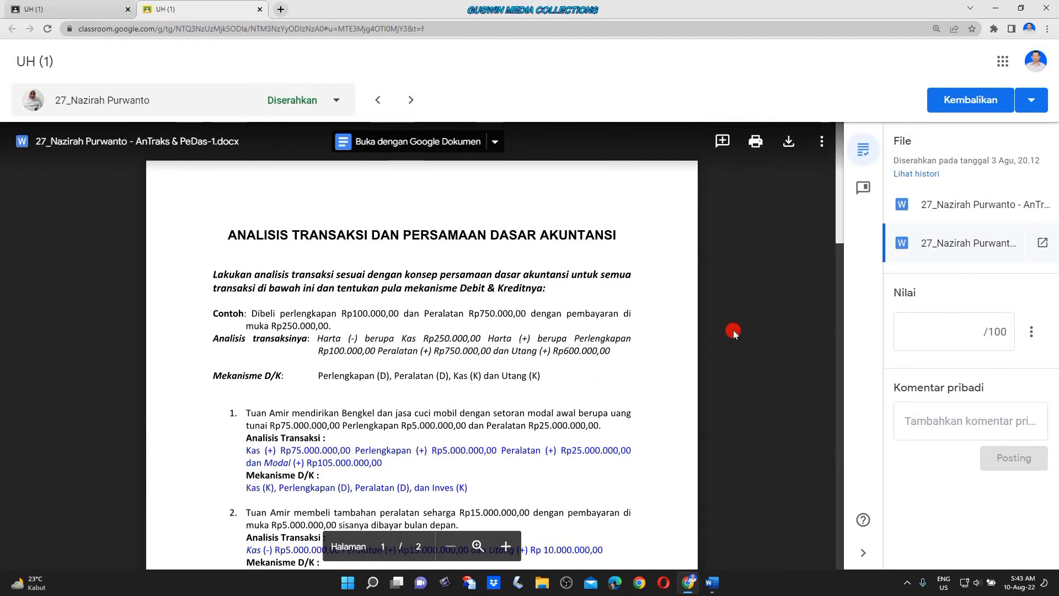
pyautogui.scroll(-4, 483, 427)
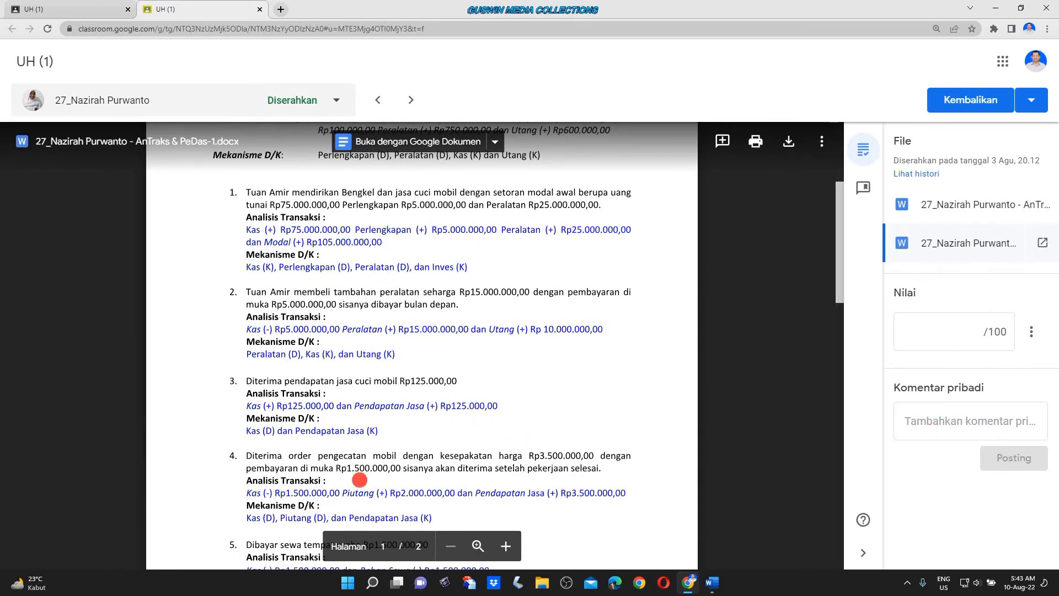
pyautogui.scroll(-2, 359, 479)
pyautogui.scroll(4, 513, 380)
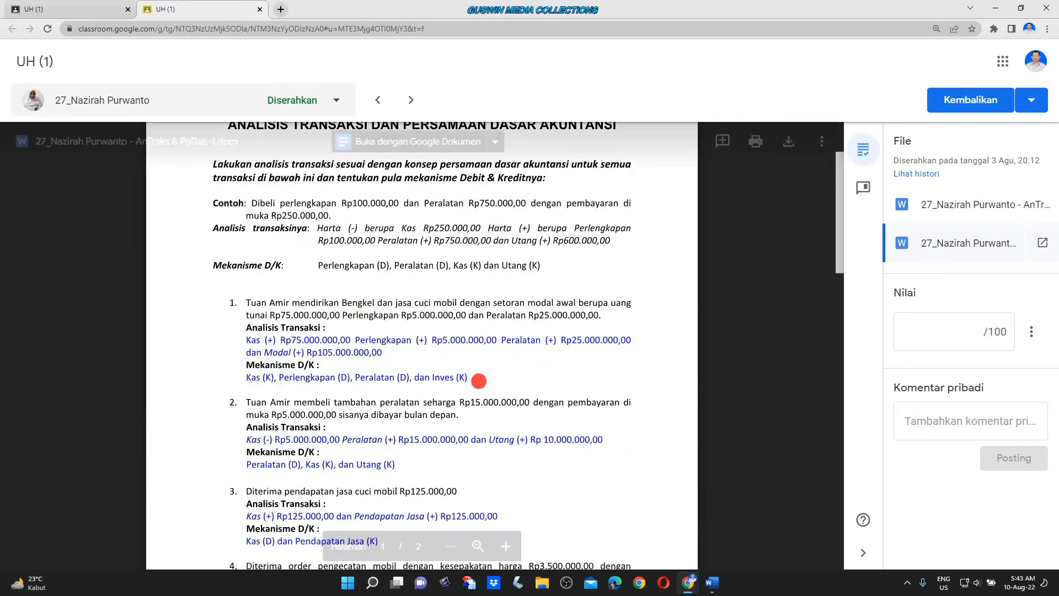
pyautogui.scroll(2, 479, 380)
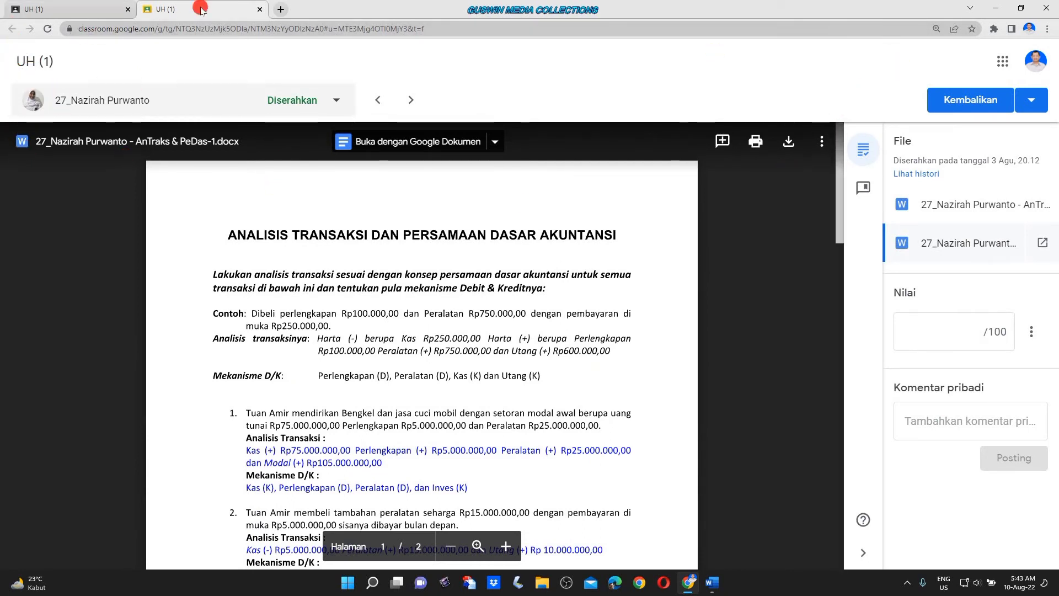
# Open the gradebook of class XI IPS 3 (Guswin) 2022/2023 and look through every student's grade for TUGAS (1).
pyautogui.click(77, 10)
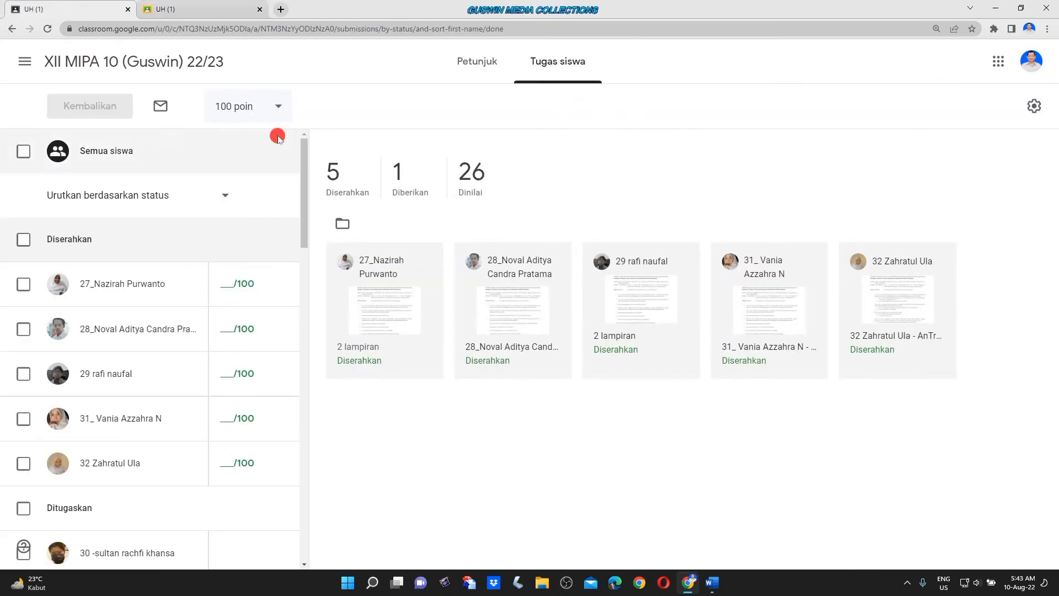
pyautogui.click(25, 61)
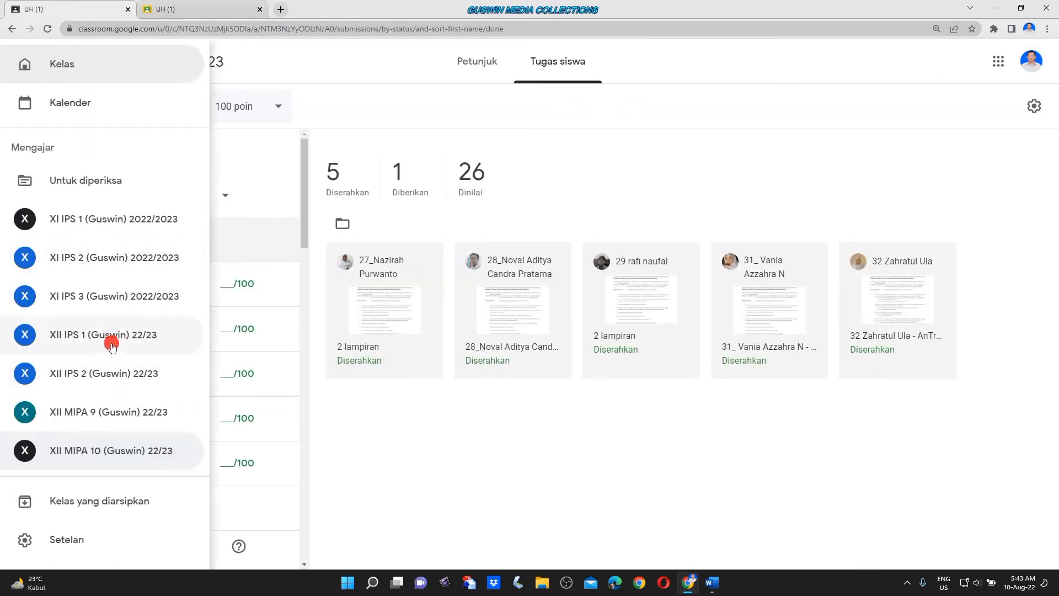
pyautogui.click(107, 296)
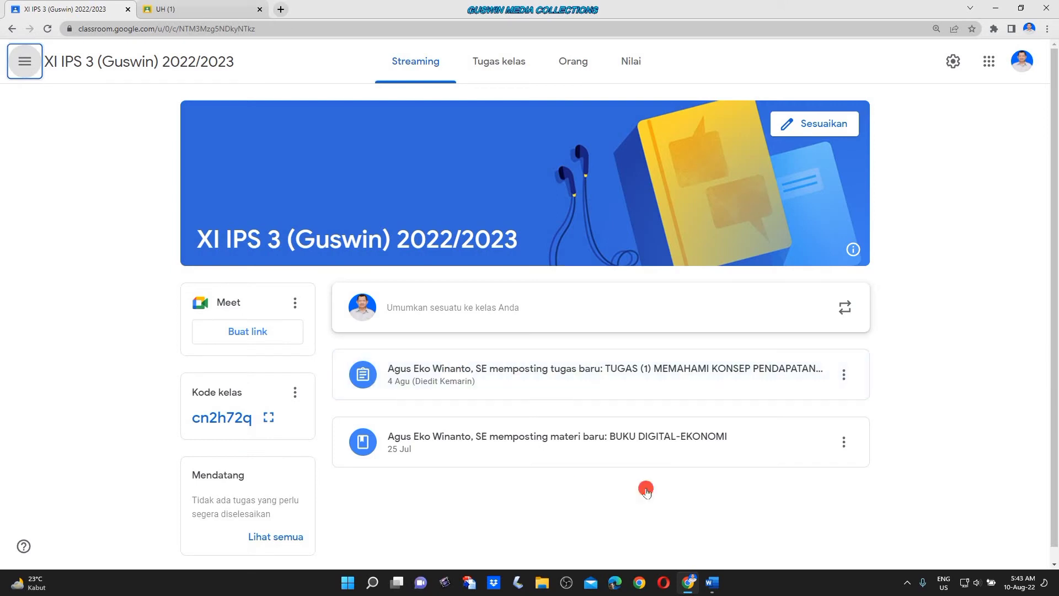
pyautogui.click(632, 61)
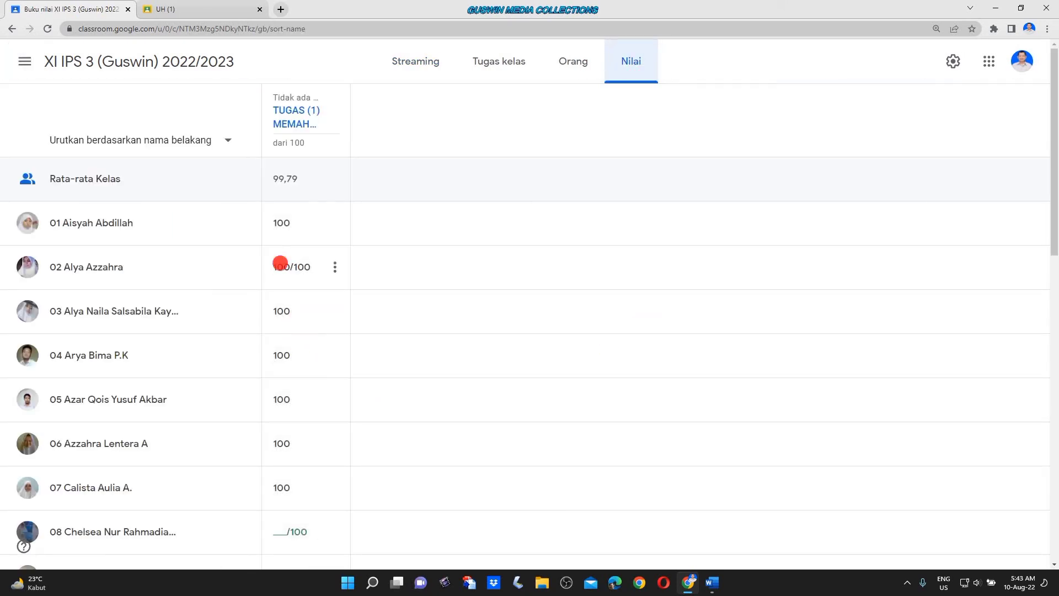
pyautogui.scroll(-4, 265, 475)
pyautogui.scroll(-1, 219, 451)
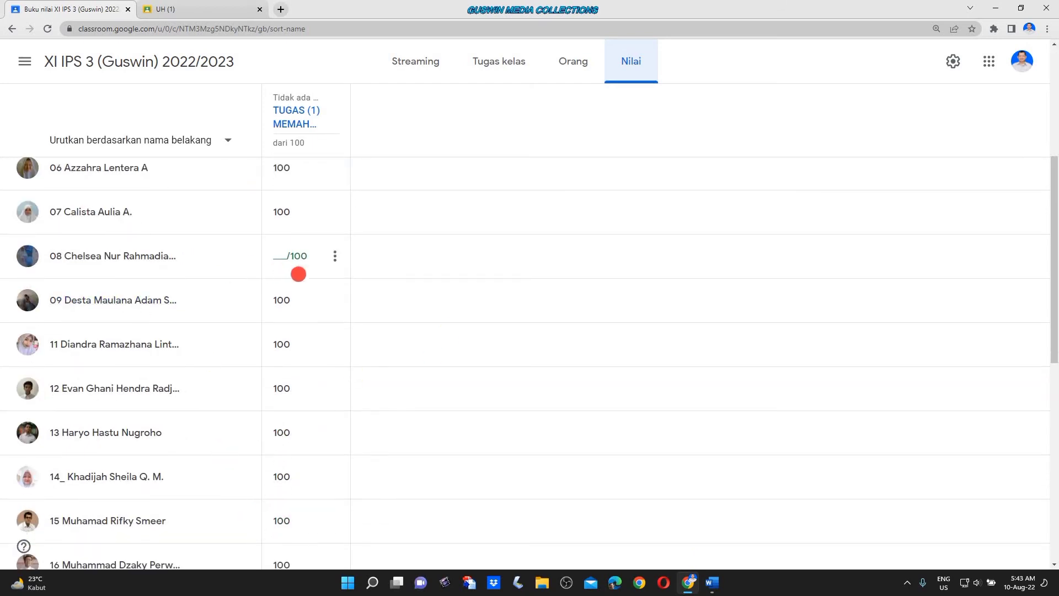
pyautogui.scroll(-9, 288, 280)
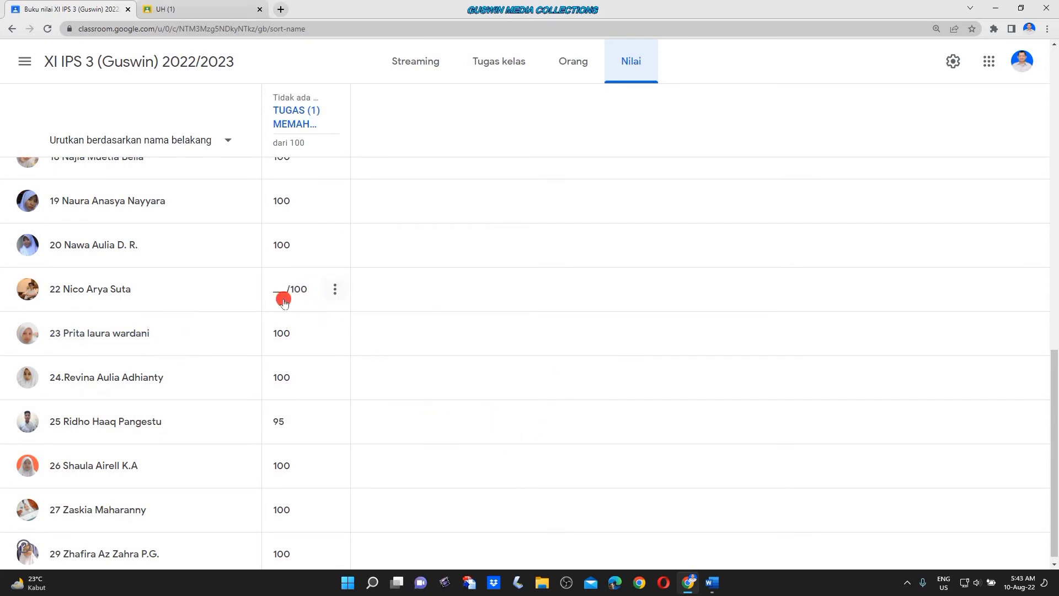
pyautogui.scroll(-1, 394, 406)
pyautogui.scroll(15, 516, 353)
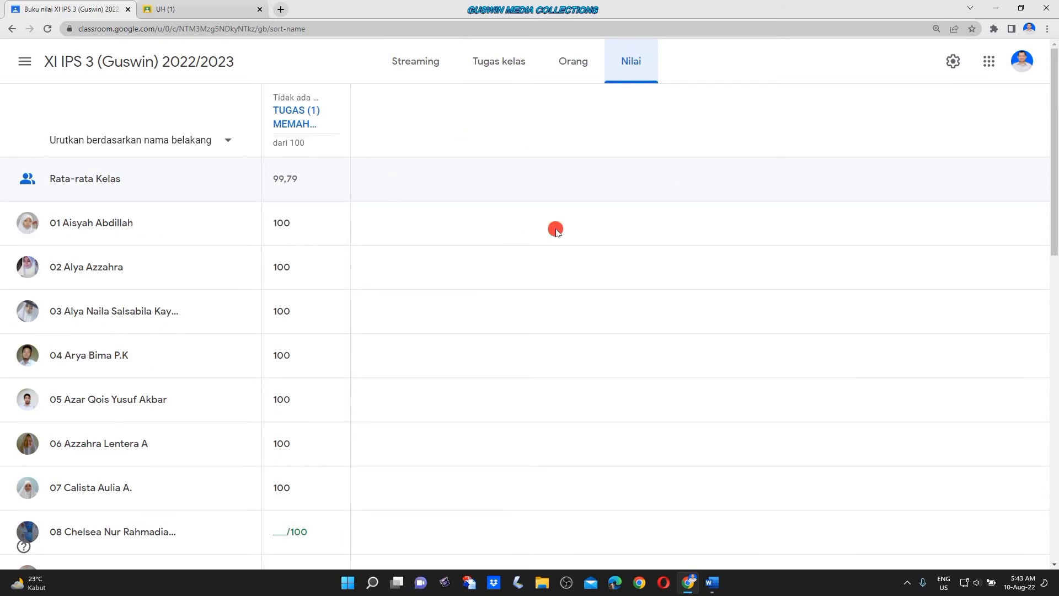
# Expand TUGAS (1) in the class's classwork, open its Dinilai submissions and look through the graded work.
pyautogui.click(407, 63)
pyautogui.click(498, 70)
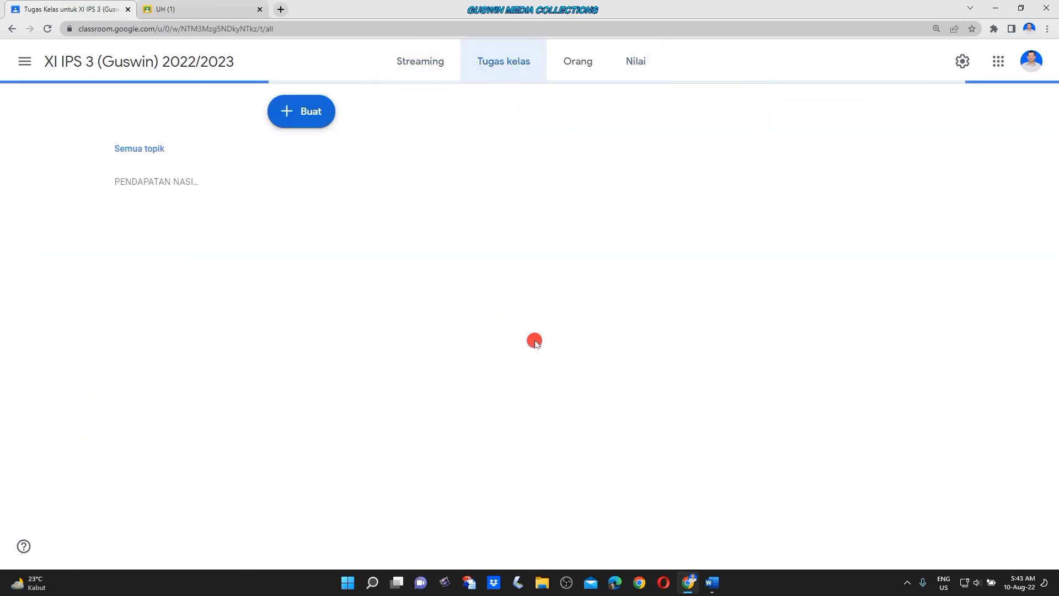
pyautogui.click(466, 279)
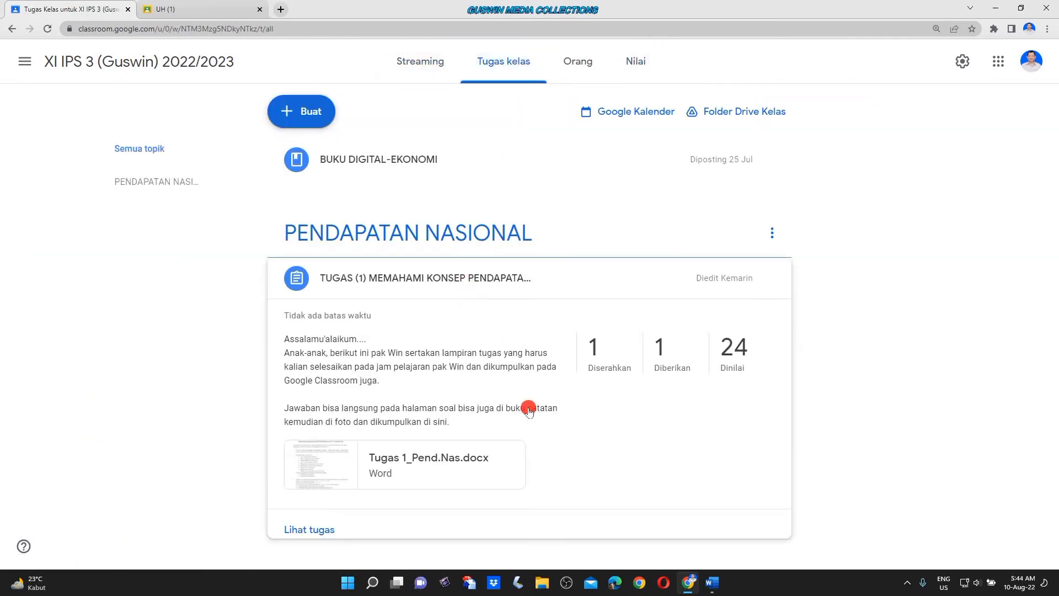
pyautogui.click(710, 369)
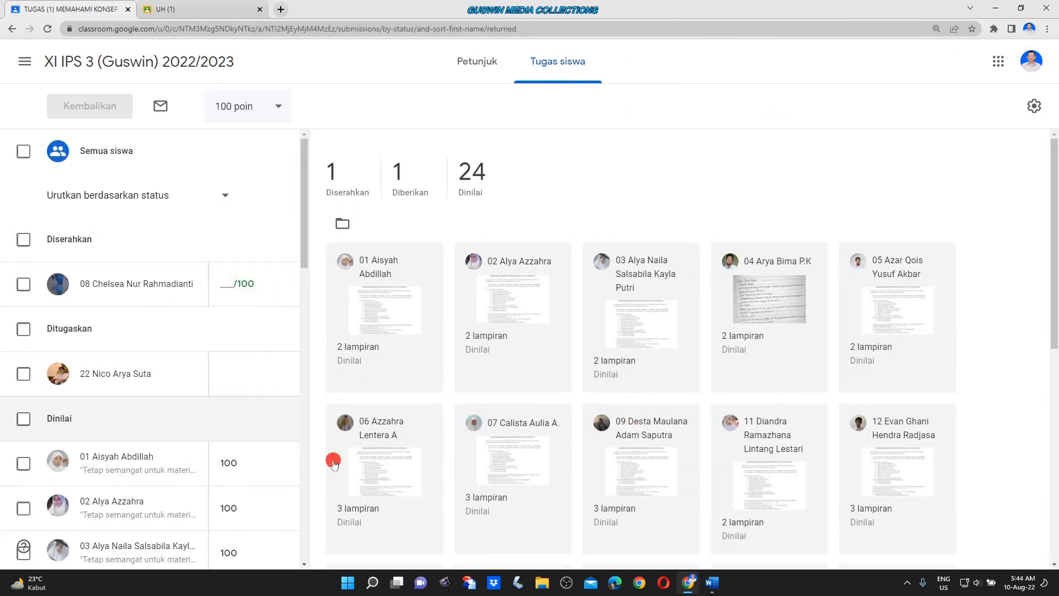
pyautogui.scroll(-6, 601, 342)
pyautogui.scroll(4, 504, 225)
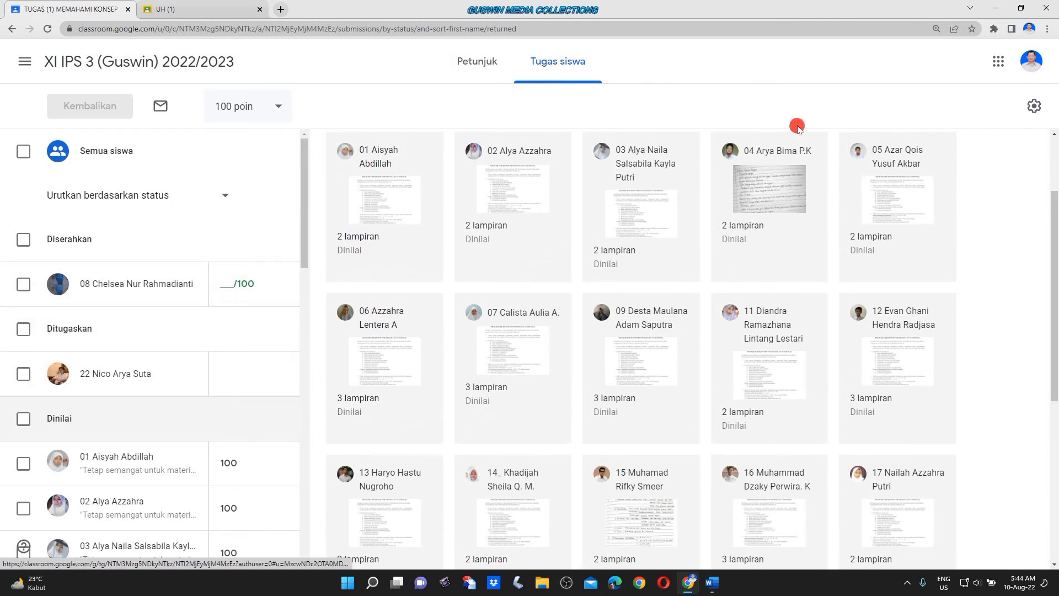
# Show the options for copying grades to Google Spreadsheet or downloading them as CSV without choosing one.
pyautogui.click(1035, 106)
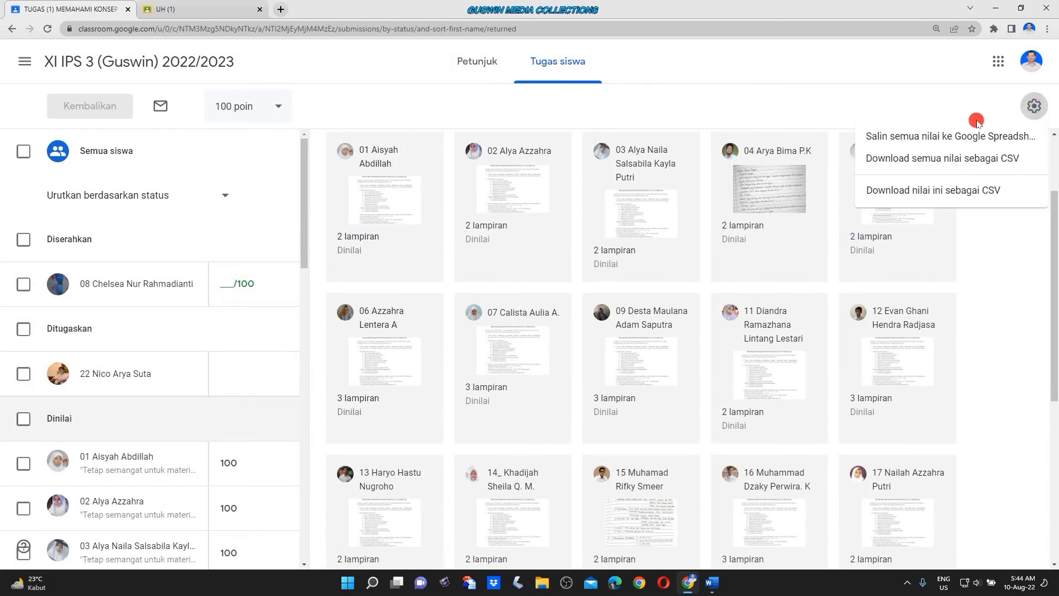
pyautogui.click(1007, 288)
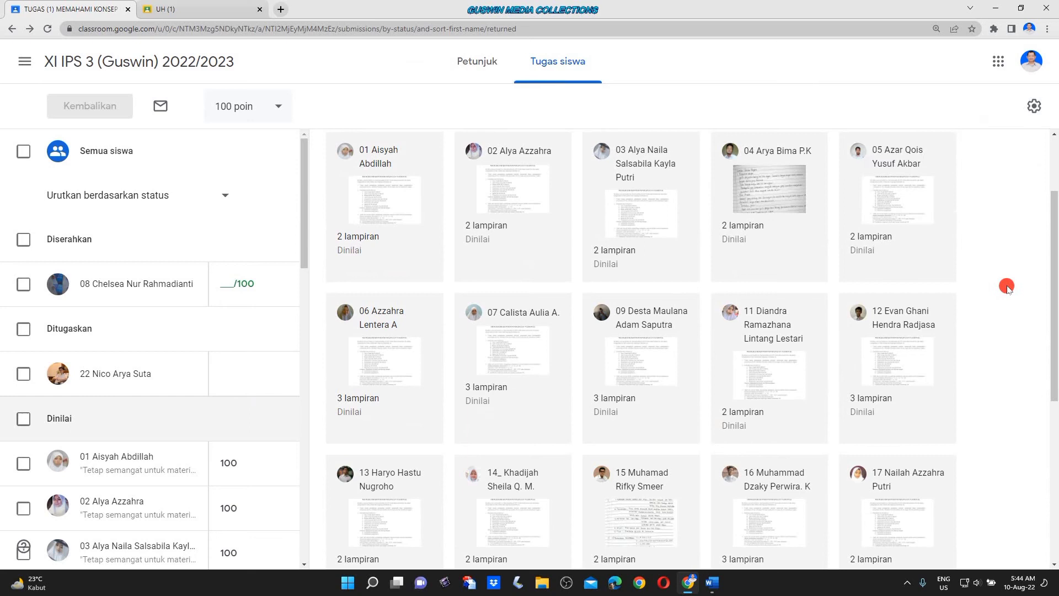
pyautogui.click(1036, 109)
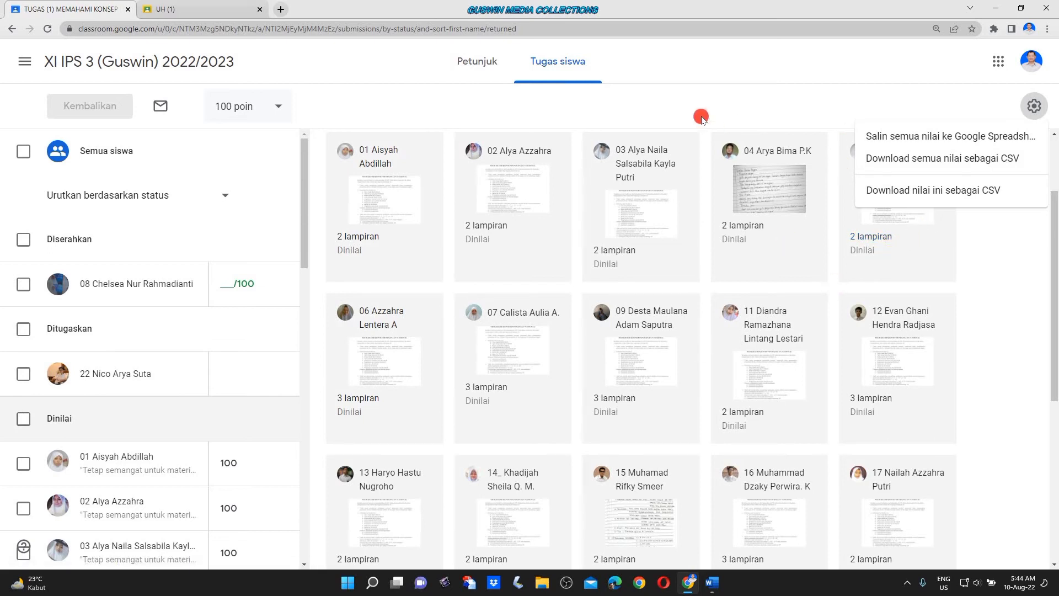
pyautogui.click(24, 61)
# Return to the XI IPS 3 gradebook and view the options available for the TUGAS (1) assignment column.
pyautogui.click(24, 62)
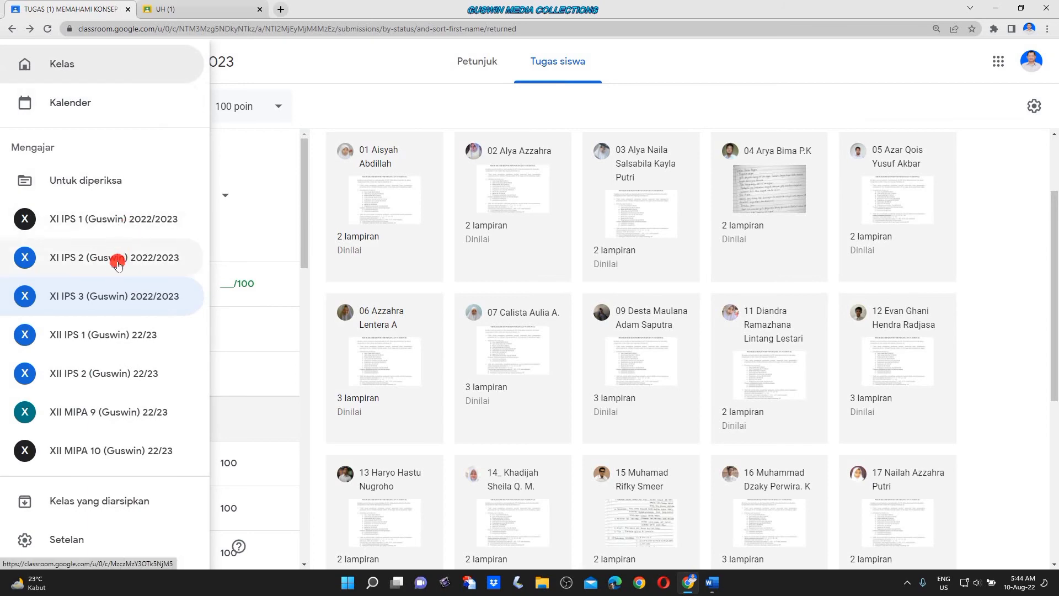
pyautogui.click(99, 308)
pyautogui.click(614, 67)
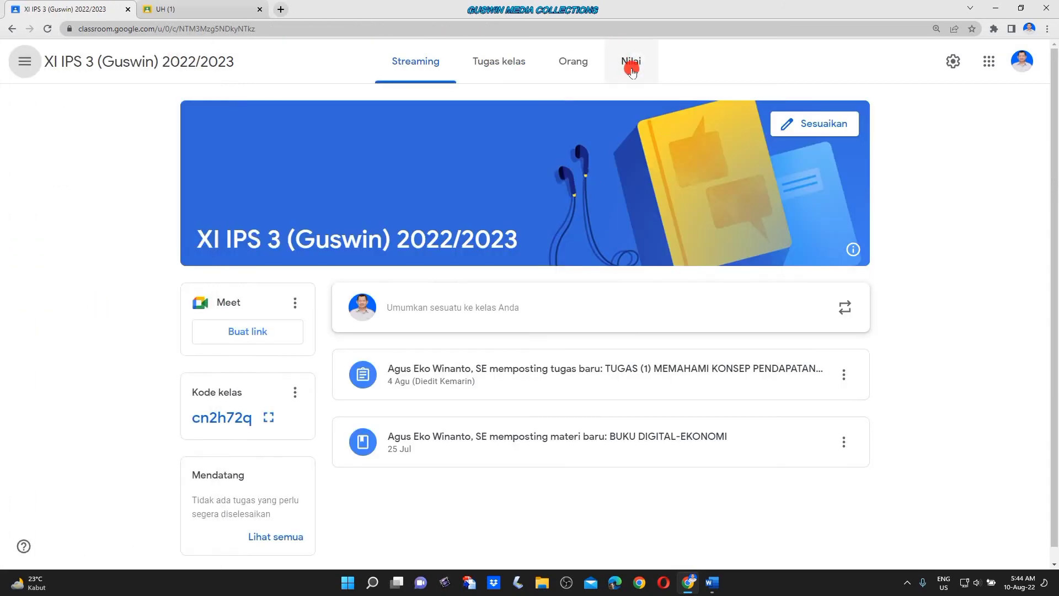
pyautogui.moveTo(316, 124)
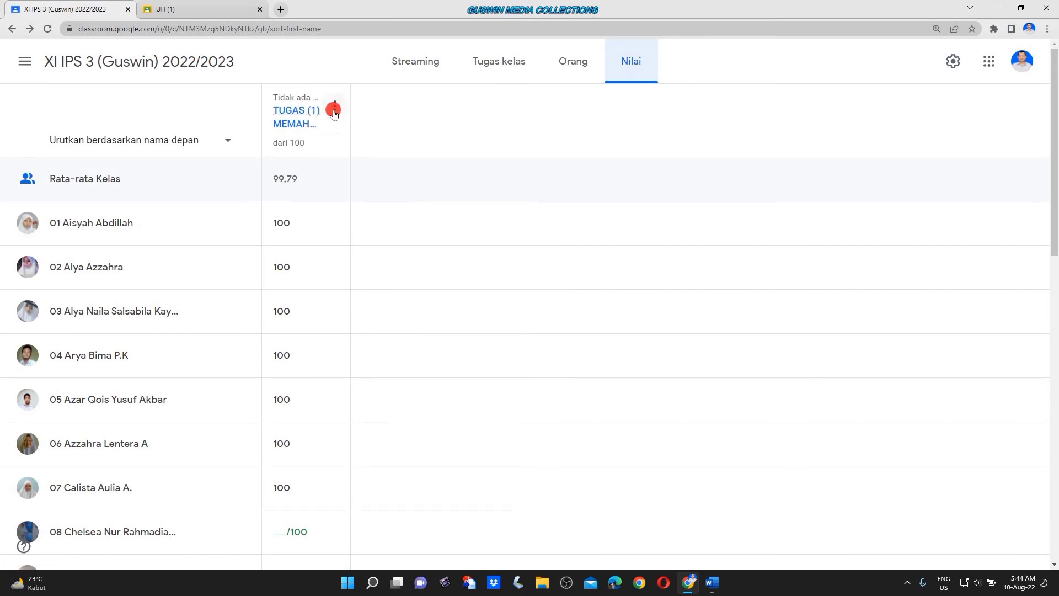
pyautogui.click(333, 109)
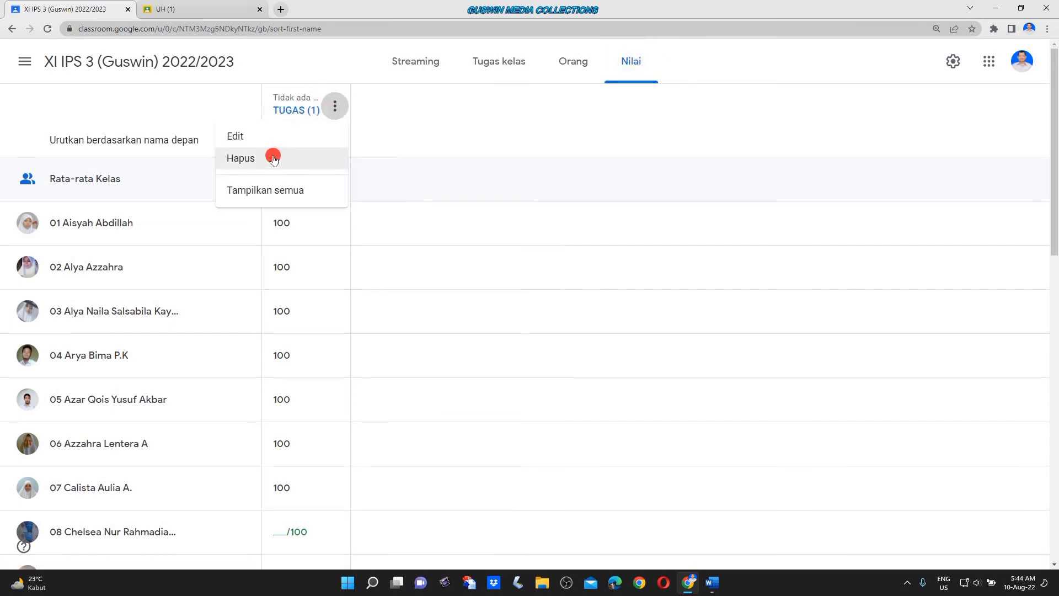
pyautogui.click(421, 158)
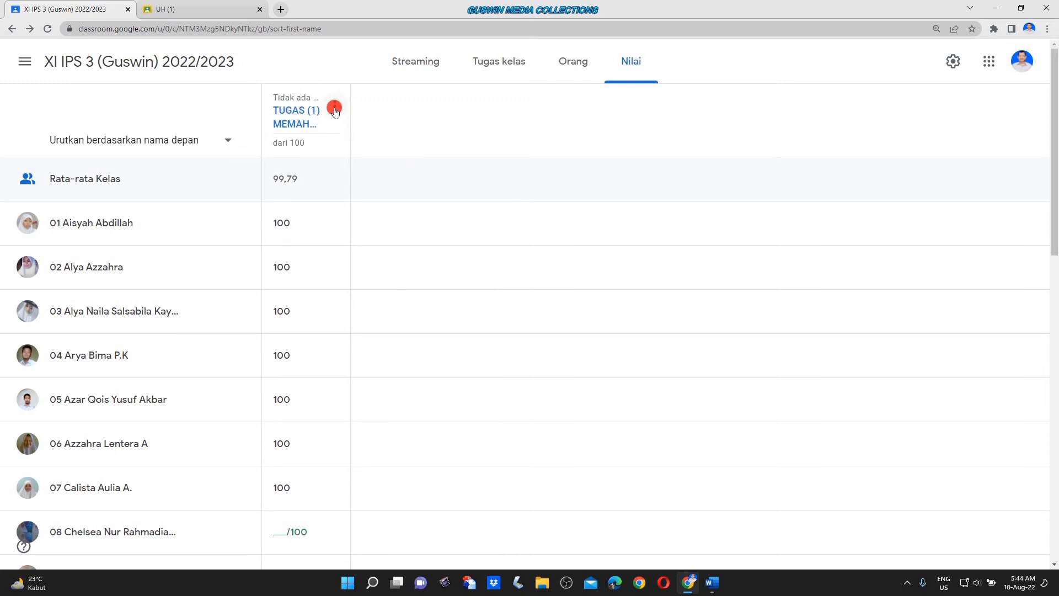
# Review the TUGAS (1) grades down to the last student on the class list and back up.
pyautogui.scroll(-6, 287, 411)
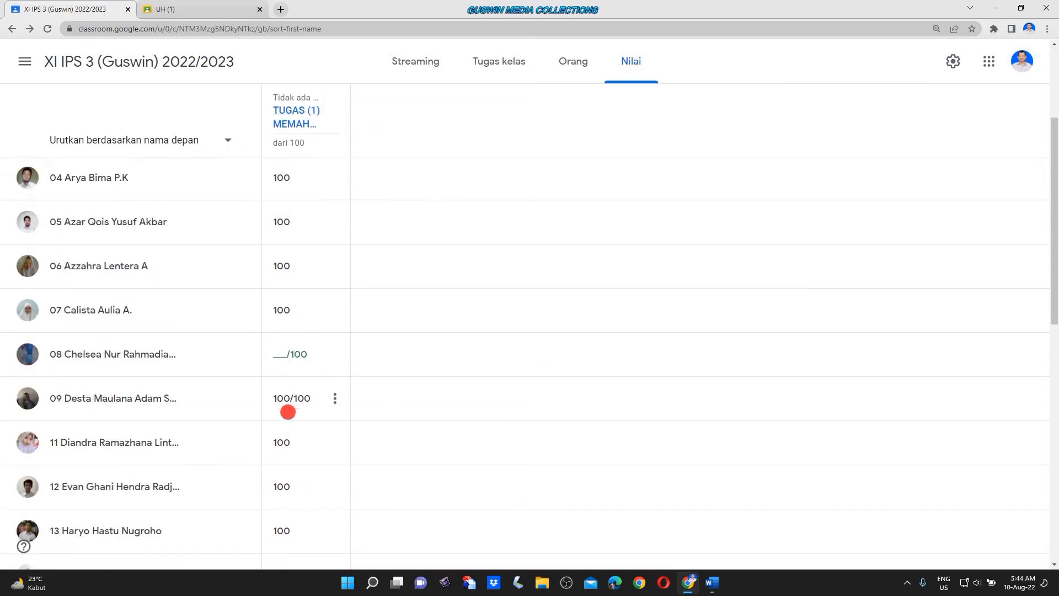
pyautogui.scroll(-8, 298, 423)
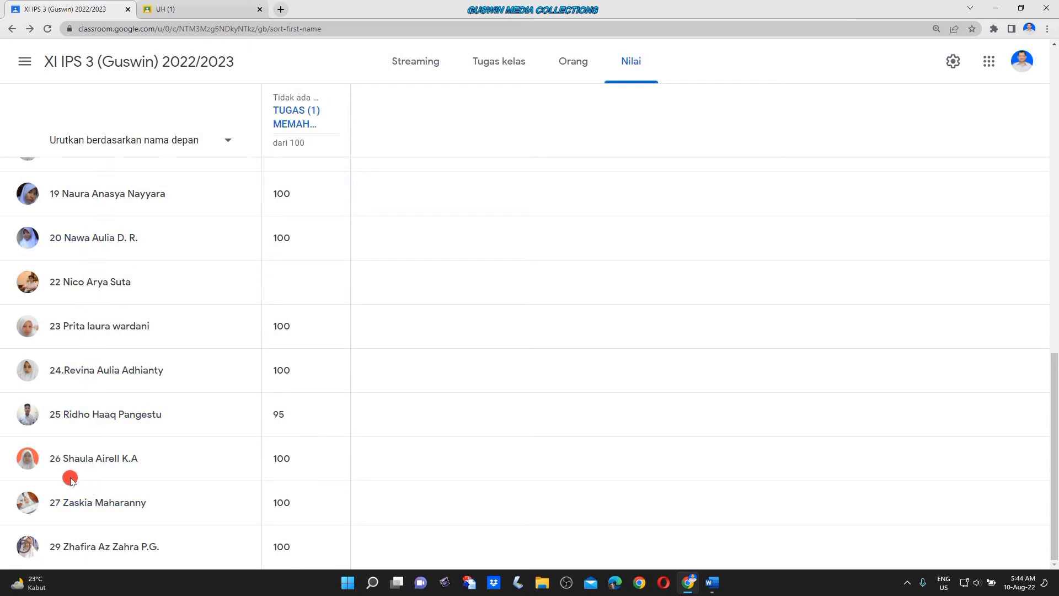
pyautogui.scroll(5, 301, 468)
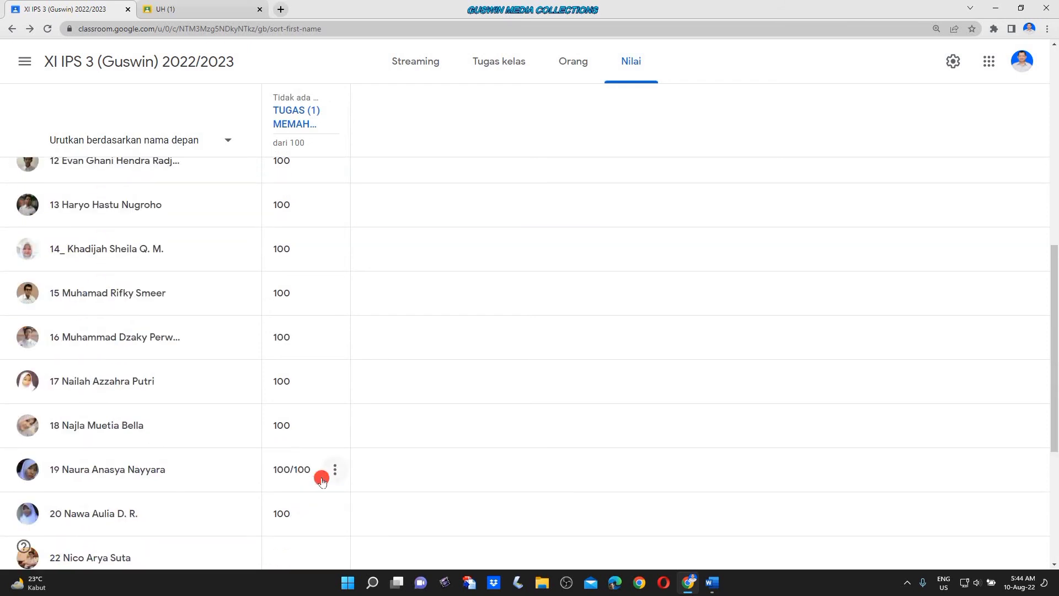
pyautogui.scroll(5, 335, 453)
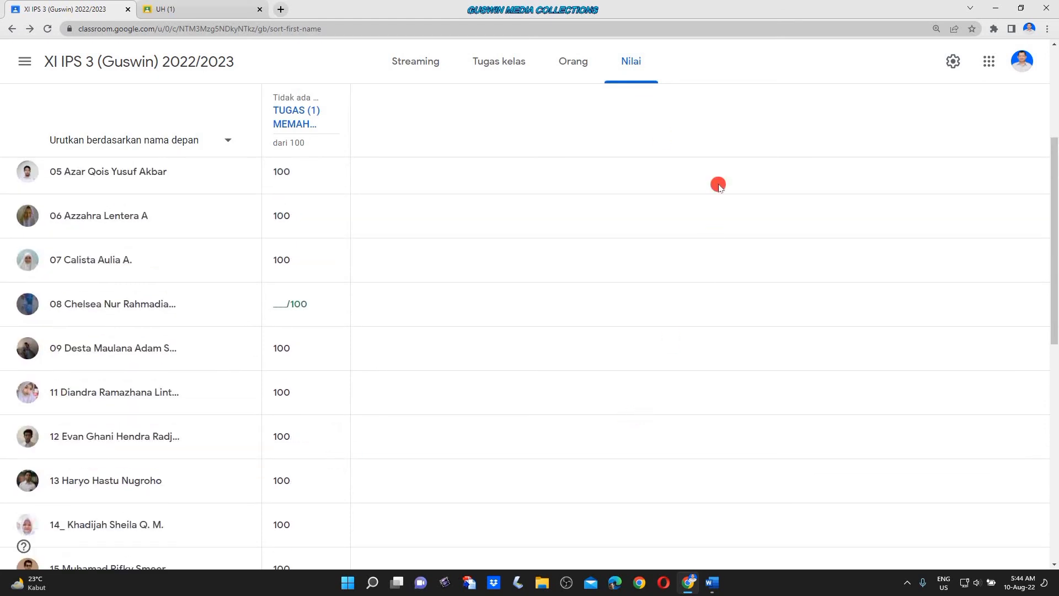
# View the XI IPS 3 classwork page and return to the overview of all classes.
pyautogui.click(502, 57)
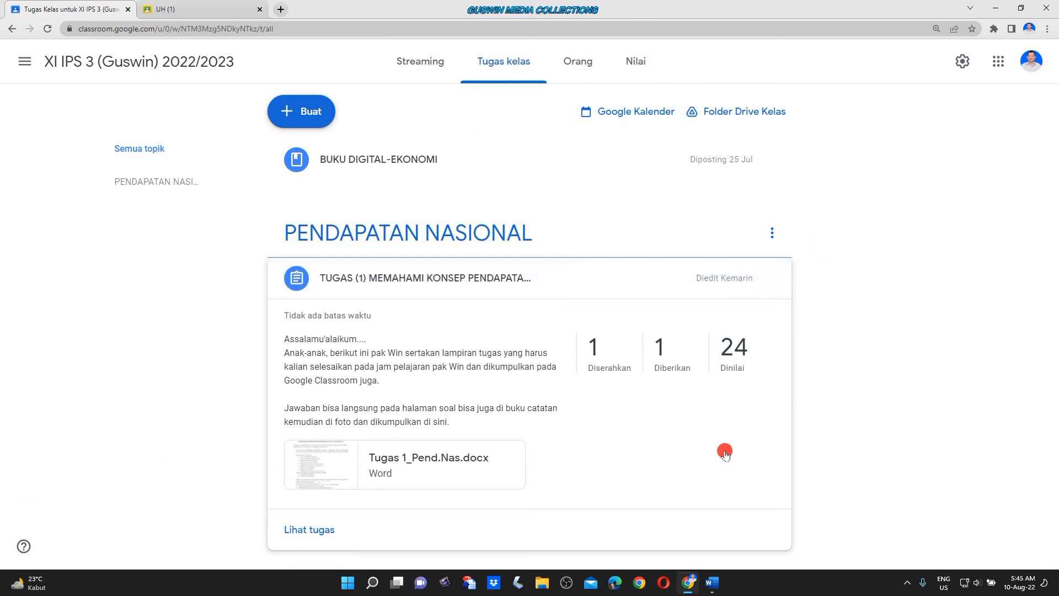
pyautogui.click(24, 61)
pyautogui.click(61, 67)
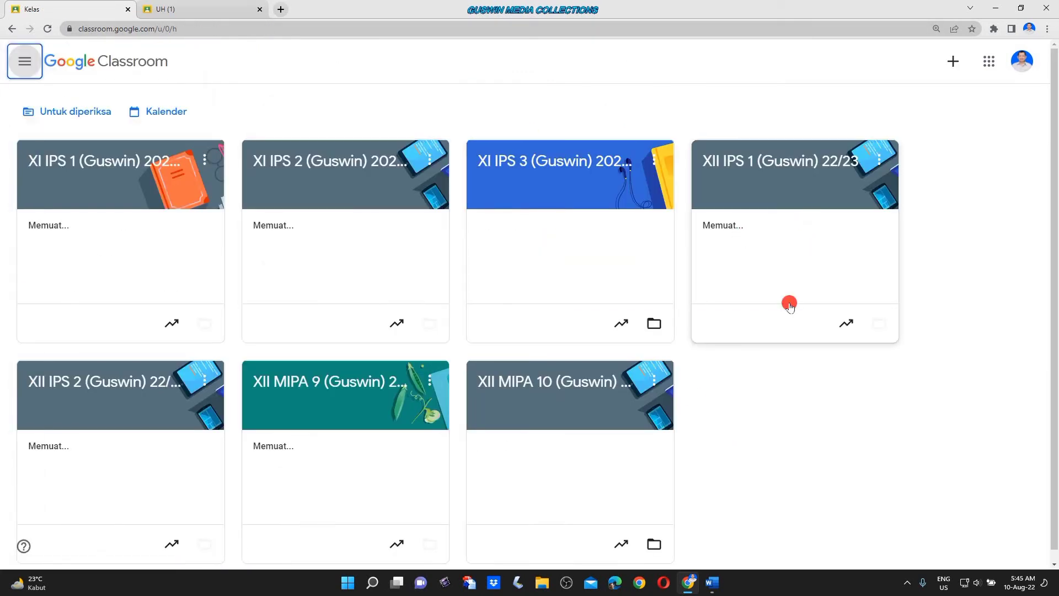
pyautogui.scroll(-1, 821, 438)
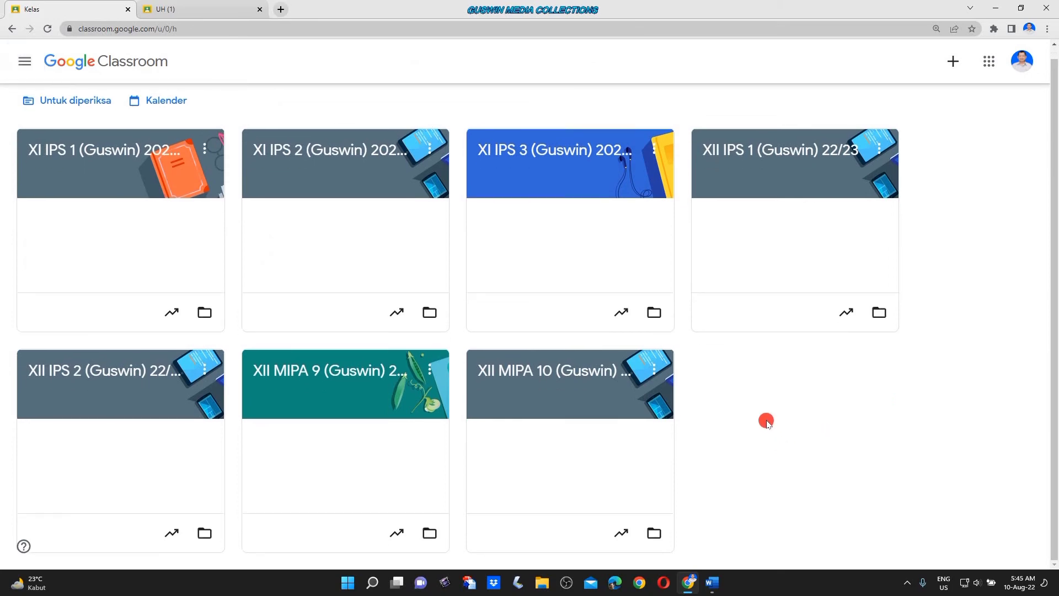
pyautogui.keyDown('ctrl'); pyautogui.scroll(1, 703, 441); pyautogui.keyUp('ctrl')
pyautogui.keyDown('ctrl'); pyautogui.scroll(-1, 689, 447); pyautogui.keyUp('ctrl')
pyautogui.scroll(1, 804, 379)
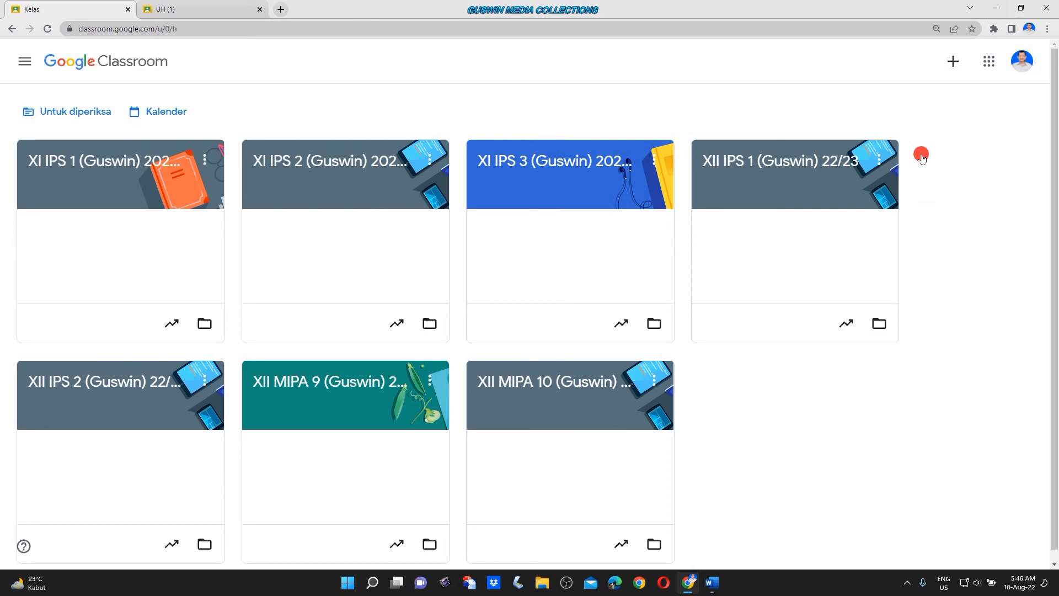
pyautogui.scroll(-1, 899, 177)
# Minimize the browser to dismiss the Microsoft Word error message on the desktop, and return to the Google Classroom window.
pyautogui.click(1001, 5)
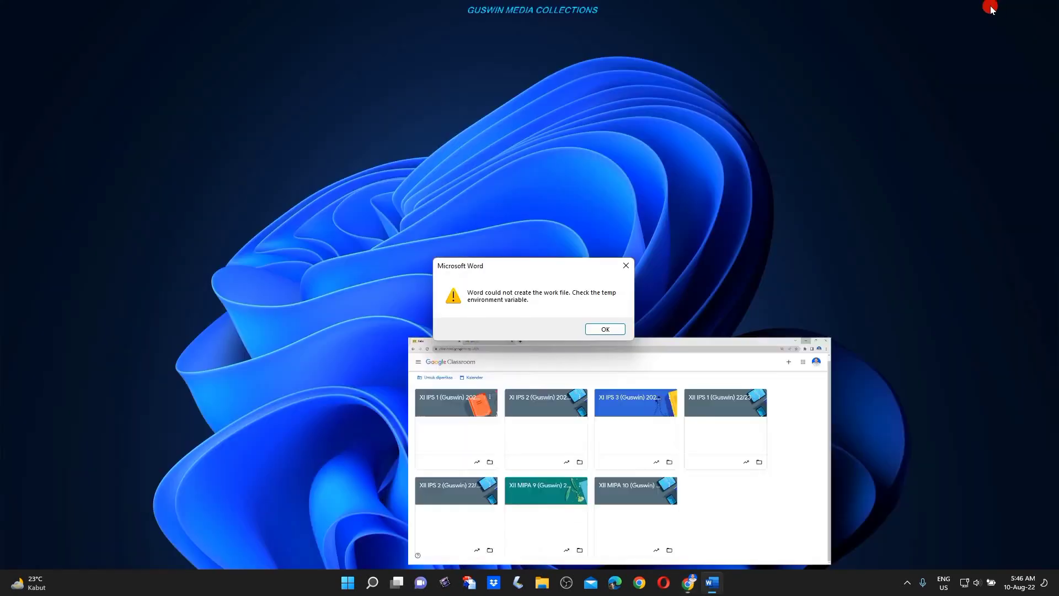
pyautogui.click(630, 269)
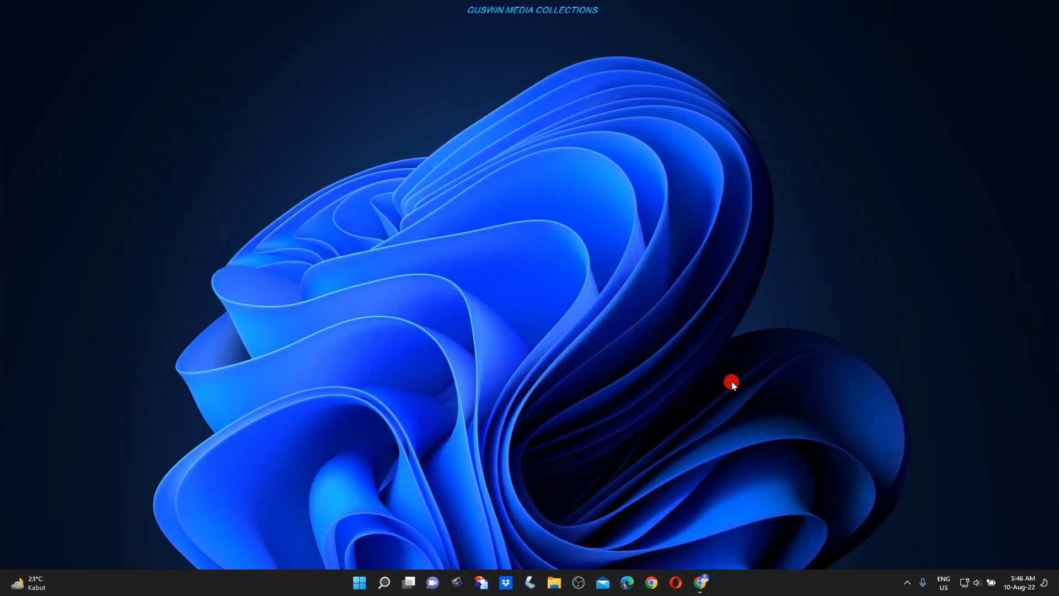
pyautogui.click(688, 583)
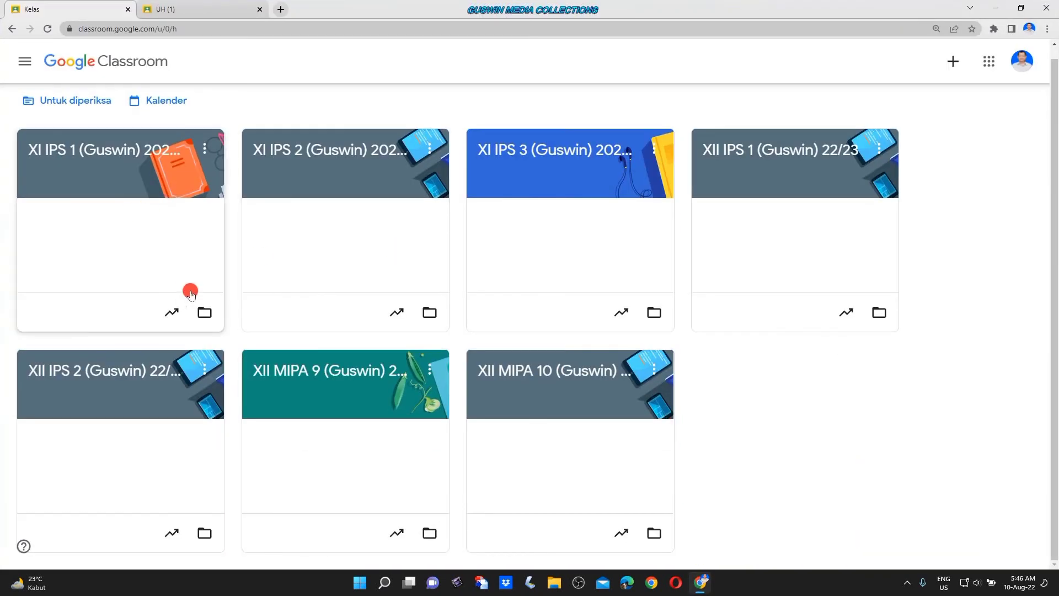